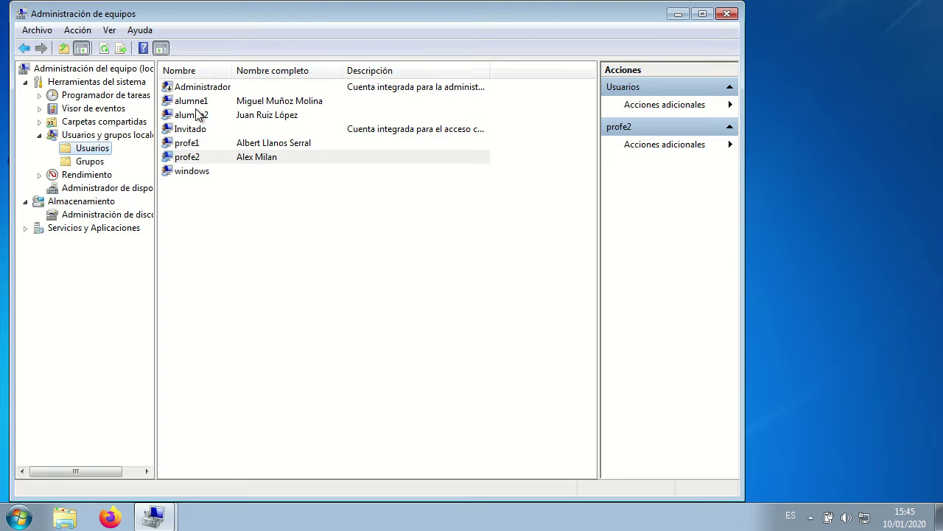
Step: View the general properties of the alumne1 user account and close them without changes
right_click(197, 103)
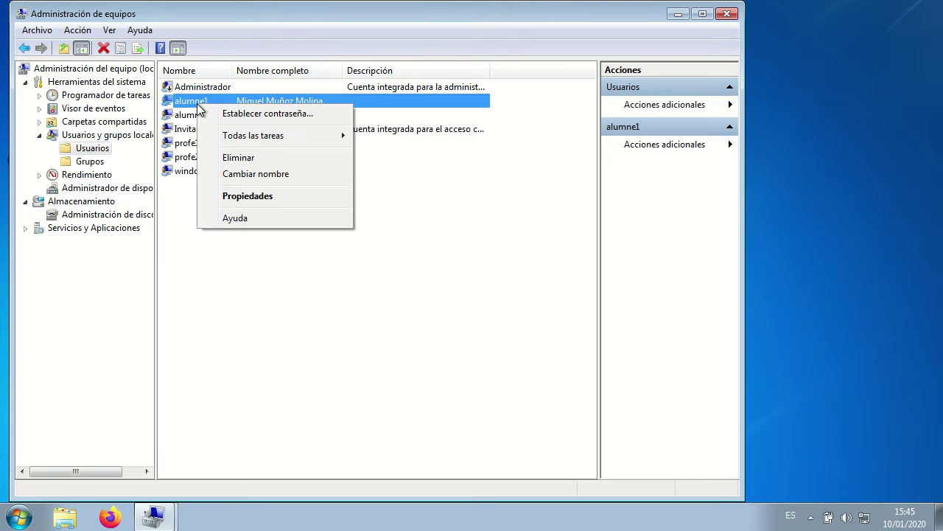
left_click(273, 196)
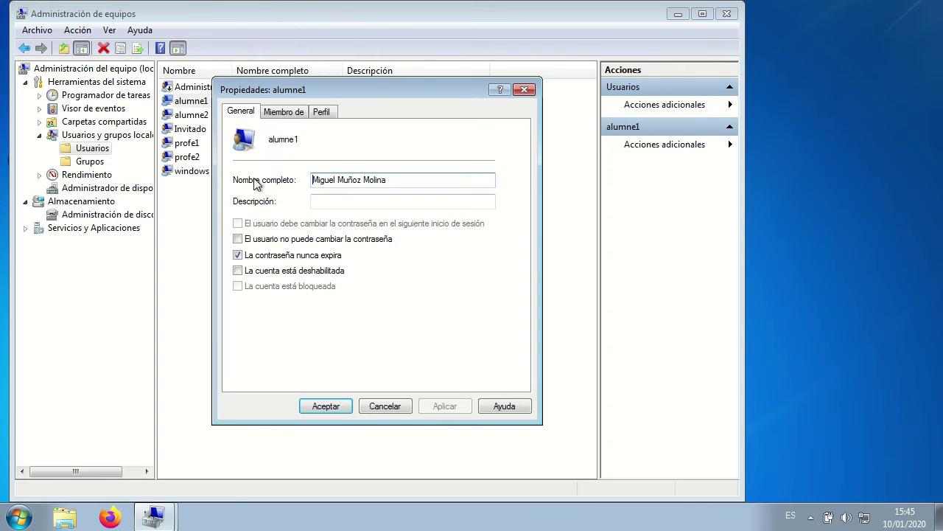
left_click(333, 407)
left_click(255, 292)
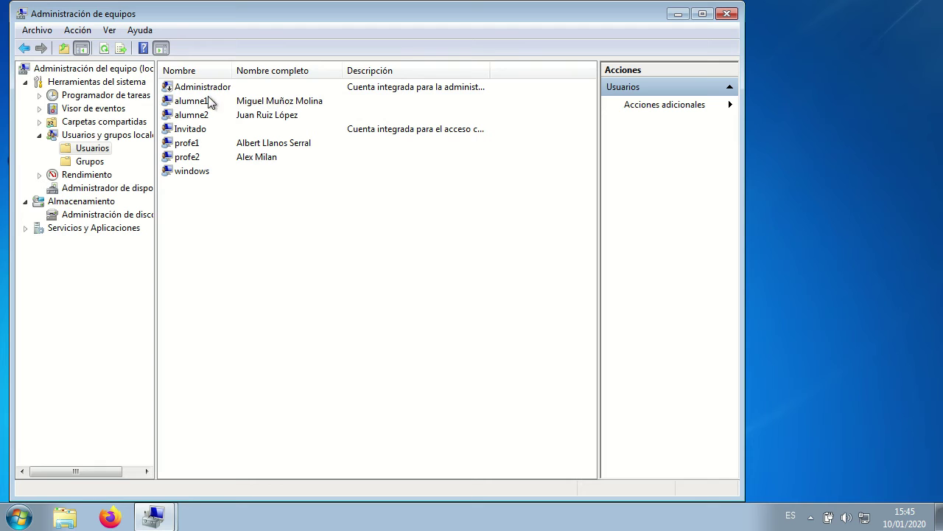
Step: Start a new local group and name it professors
left_click(93, 161)
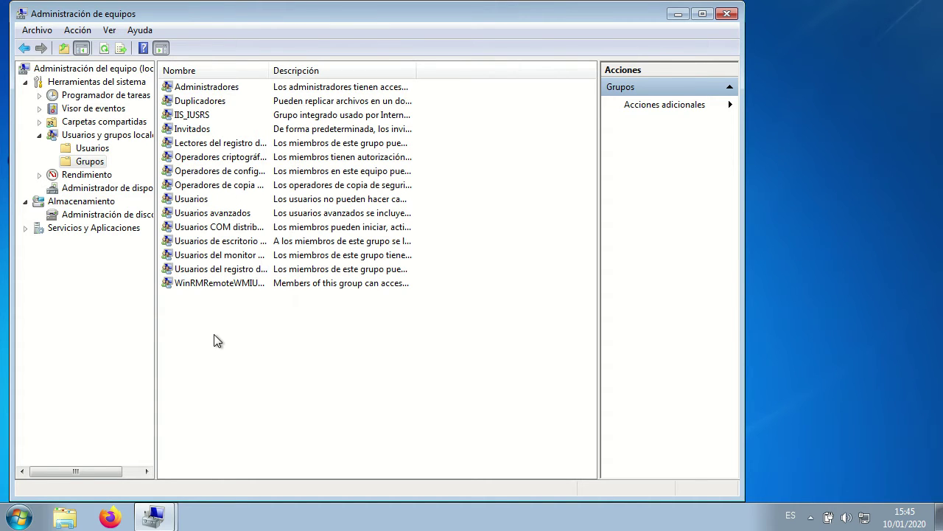
right_click(190, 316)
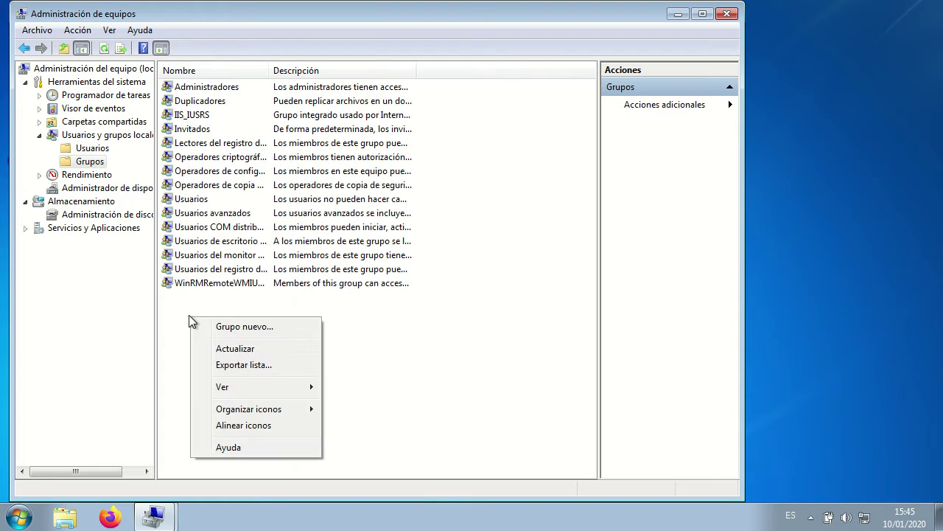
left_click(219, 332)
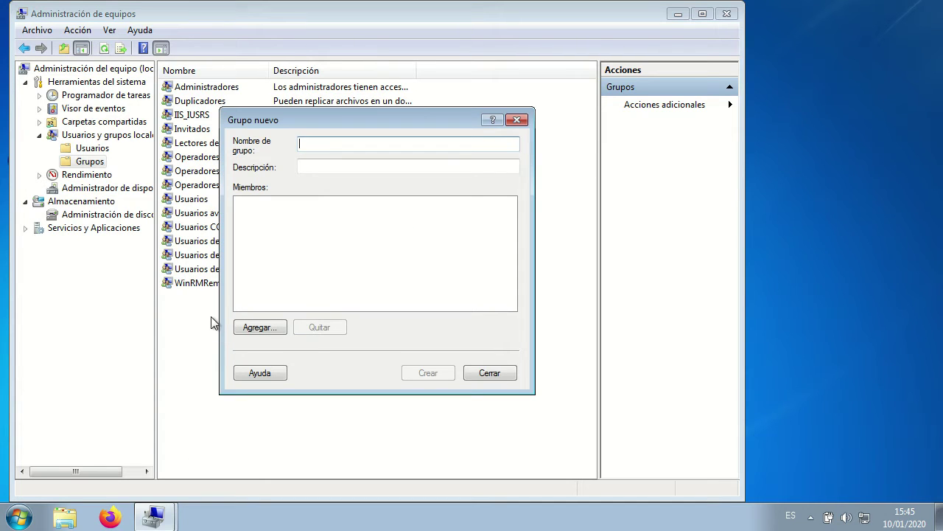
type("professors")
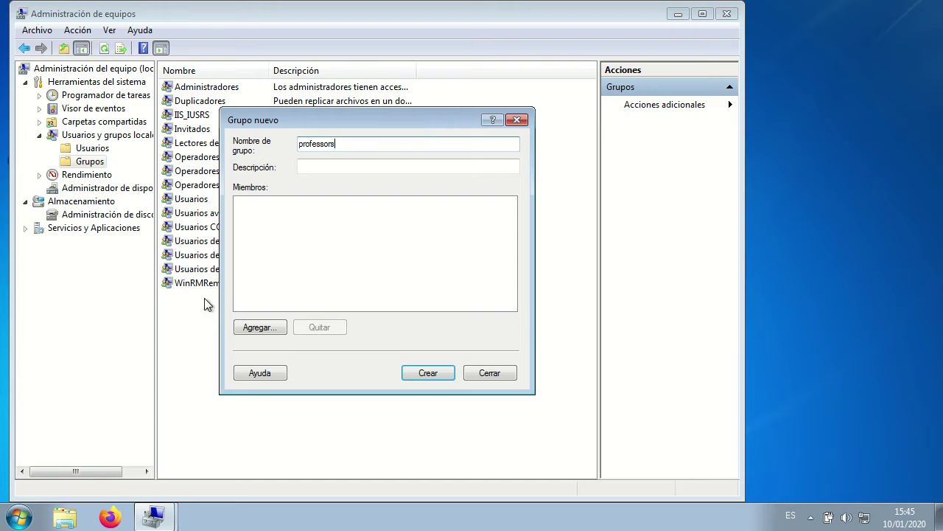
Step: Add the WINDOWSCLIENT1 users profe1 and profe2 as members of the new group, picking profe2 from an advanced account search
left_click(270, 329)
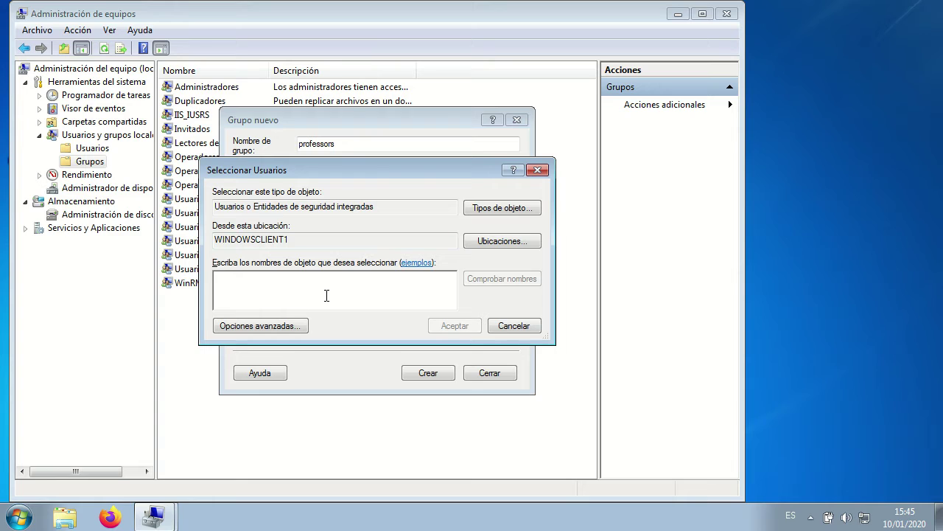
type("WINDOWSCLIENT1\\profe1")
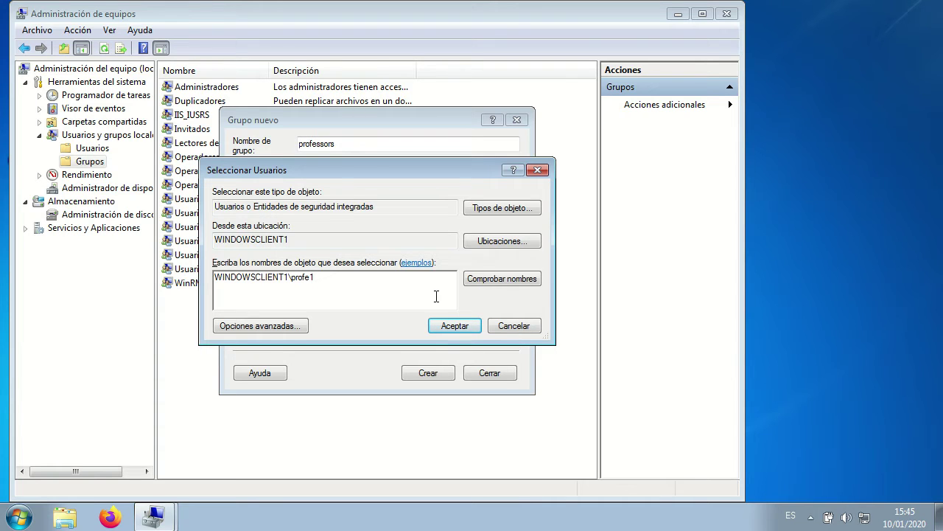
left_click(493, 280)
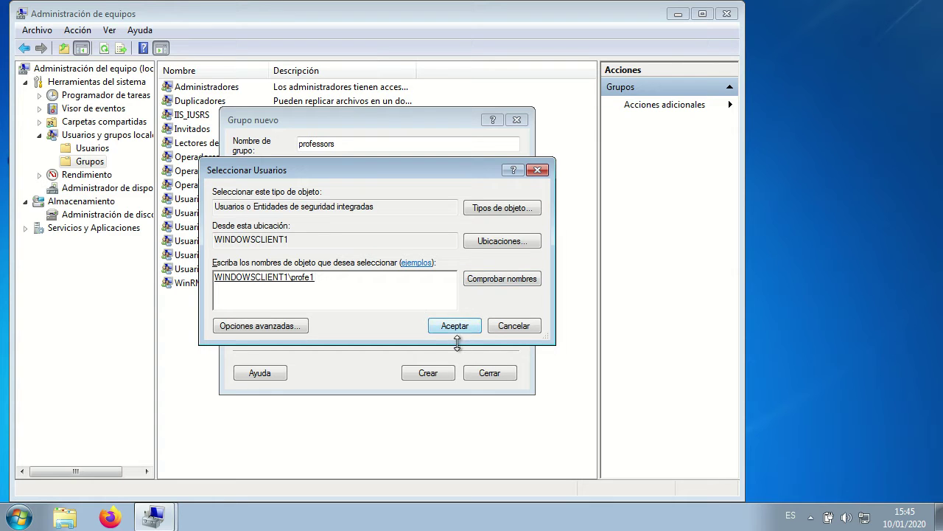
left_click(241, 328)
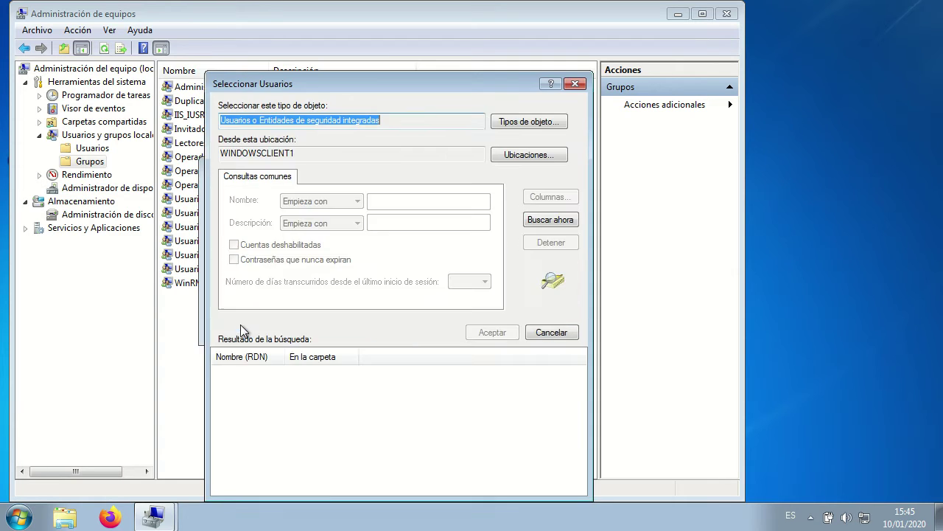
left_click(551, 220)
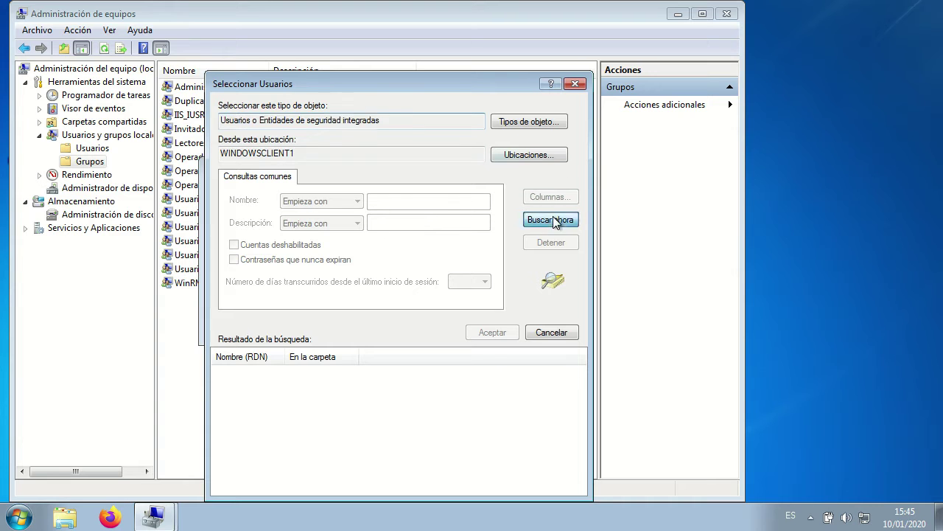
scroll(302, 437, "down", 5)
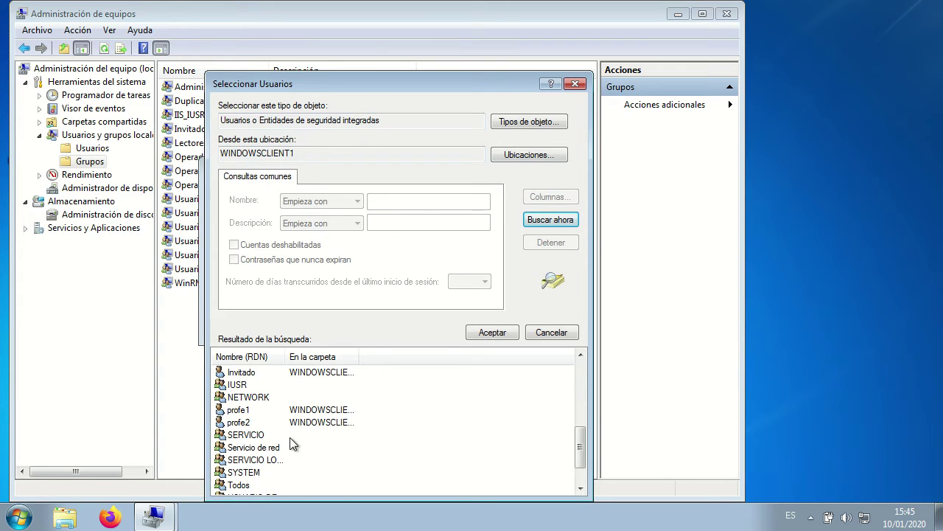
double_click(243, 422)
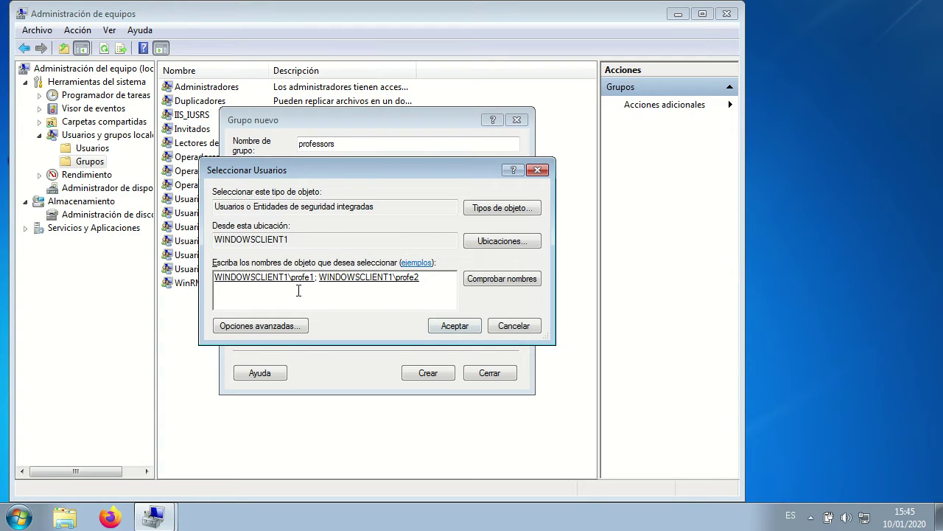
left_click(473, 325)
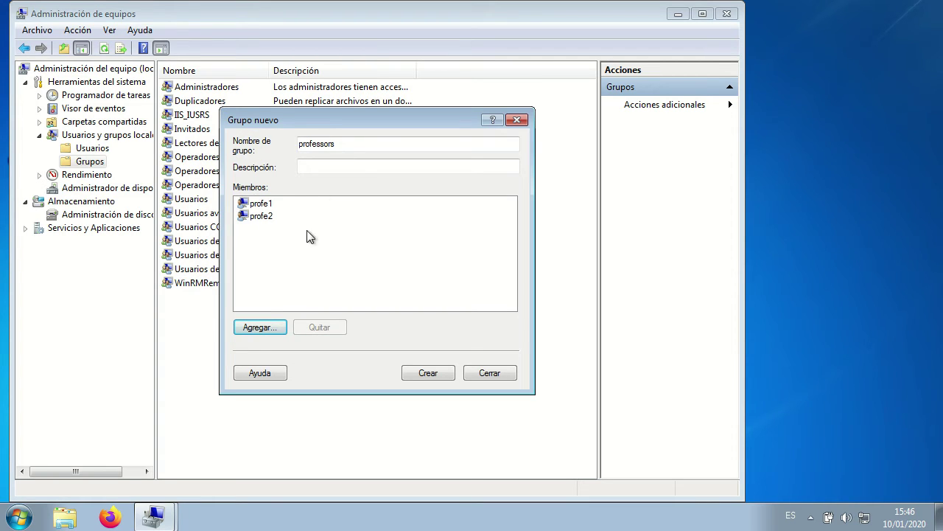
Step: Create the professors group and check its member list in its properties
left_click(433, 372)
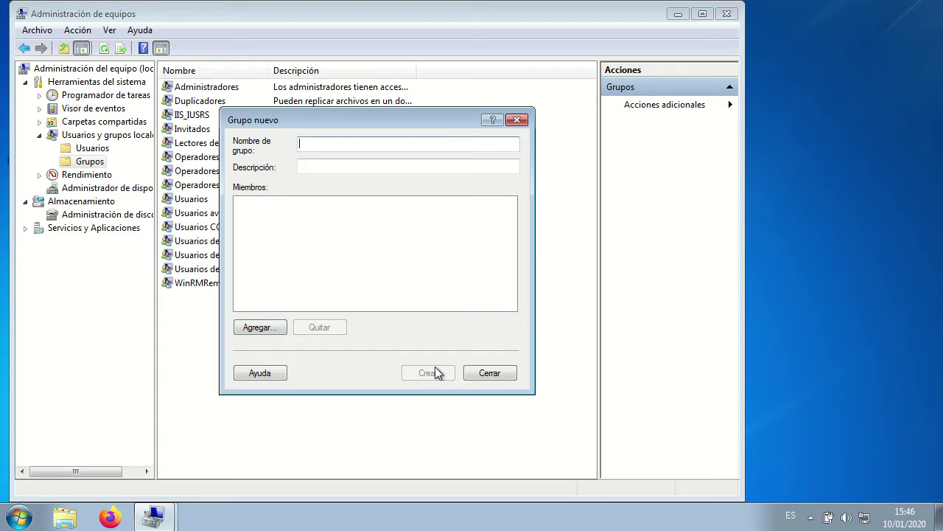
left_click(493, 373)
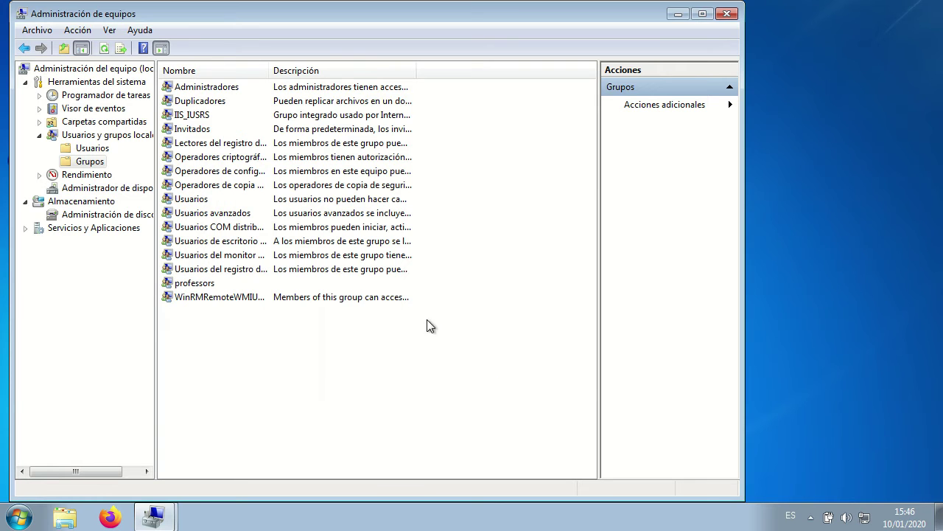
double_click(208, 287)
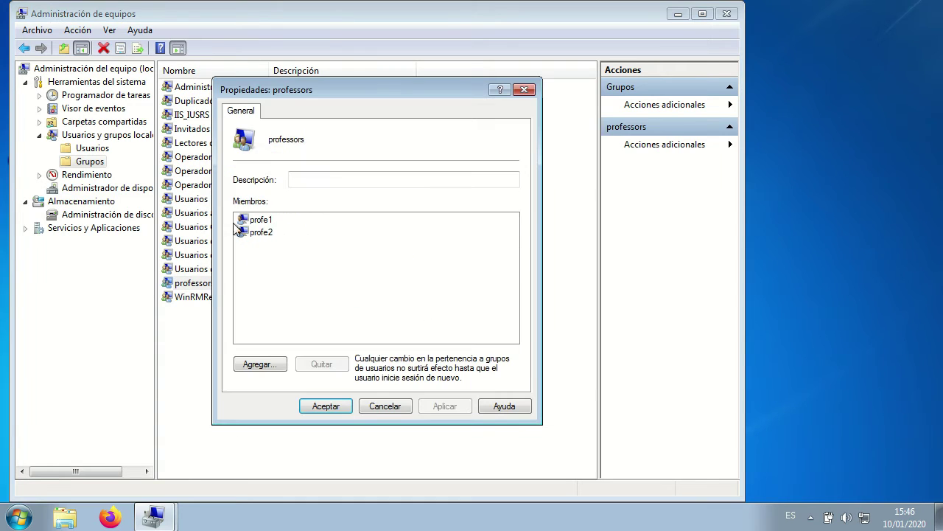
left_click(319, 408)
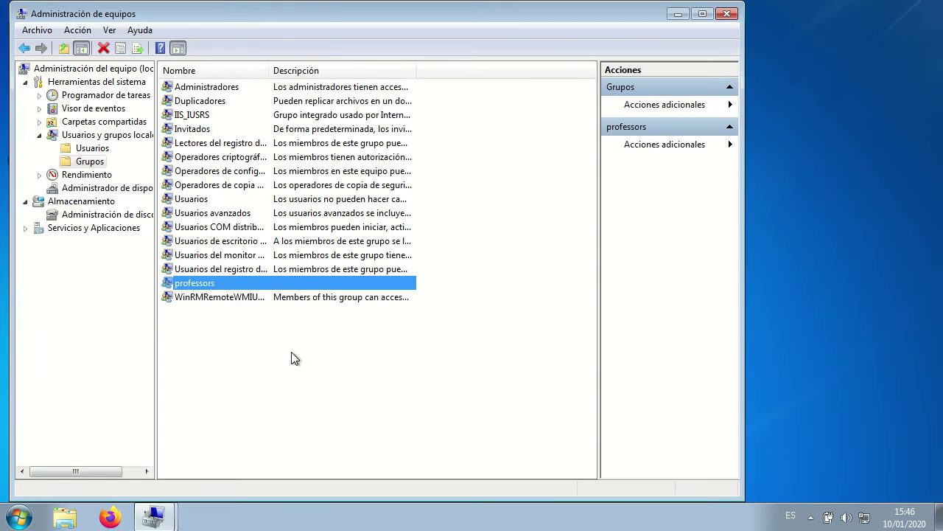
left_click(94, 151)
double_click(203, 103)
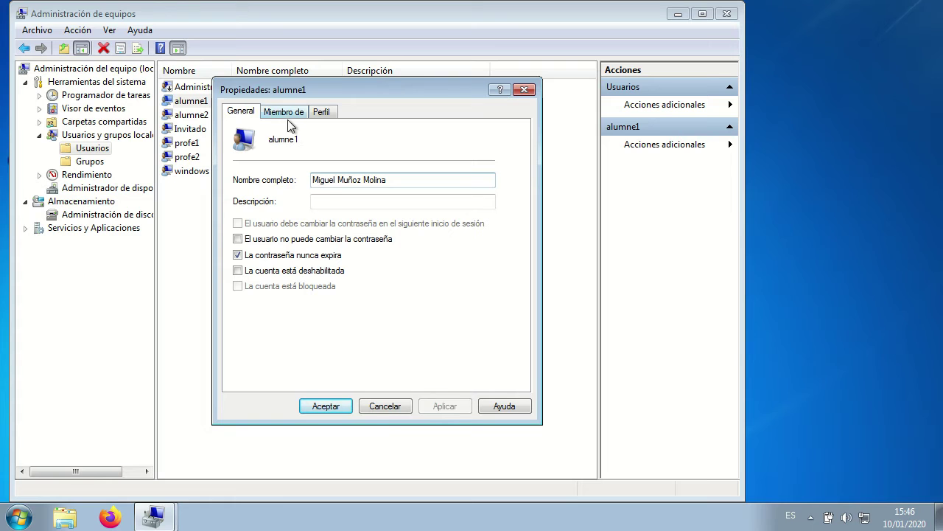
left_click(393, 410)
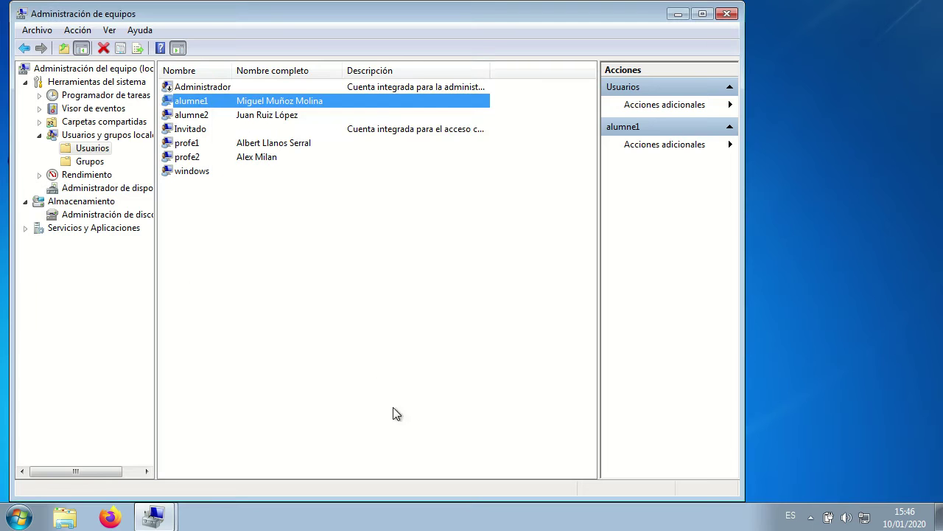
Step: Create a second local group named alumnes without any members
left_click(91, 164)
right_click(251, 375)
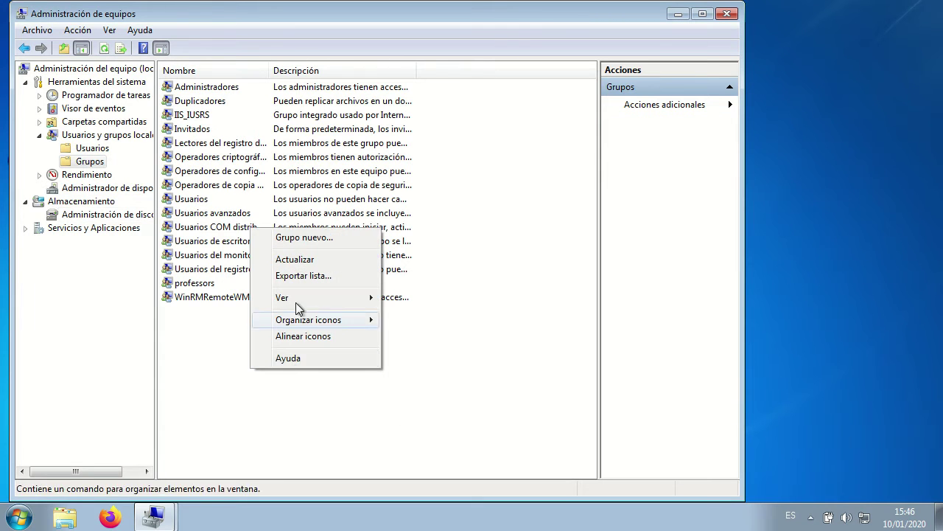
left_click(302, 240)
type("alumnes")
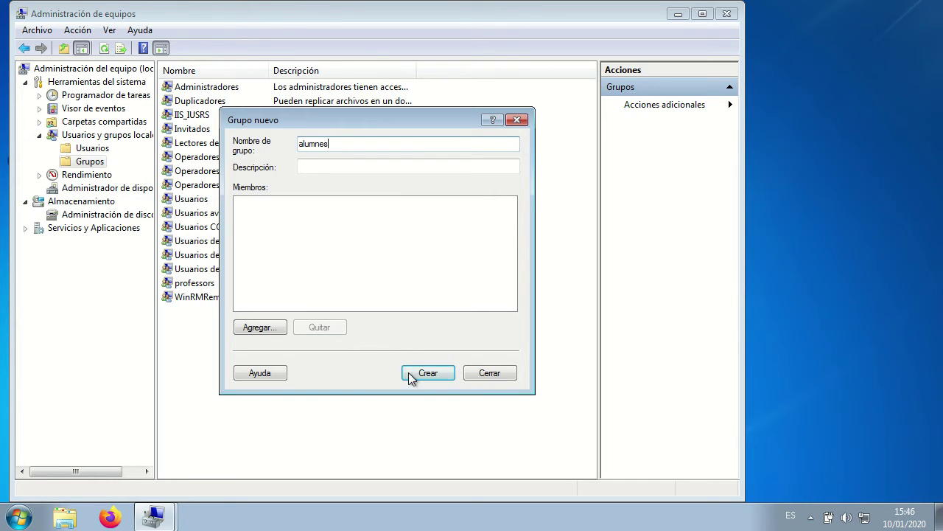
left_click(412, 374)
left_click(488, 373)
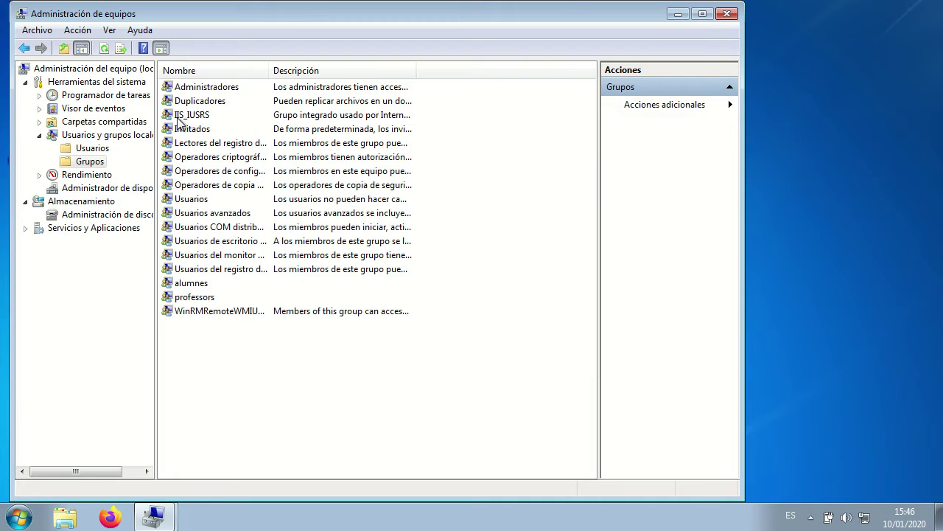
Step: Make the alumne1 user a member of the alumnes group through the account's properties, picking the group from an advanced search
left_click(98, 150)
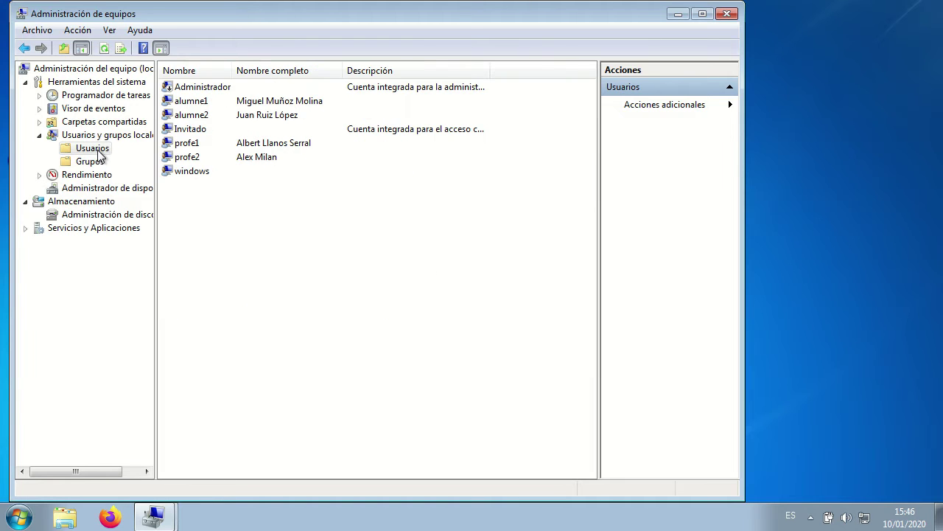
double_click(197, 103)
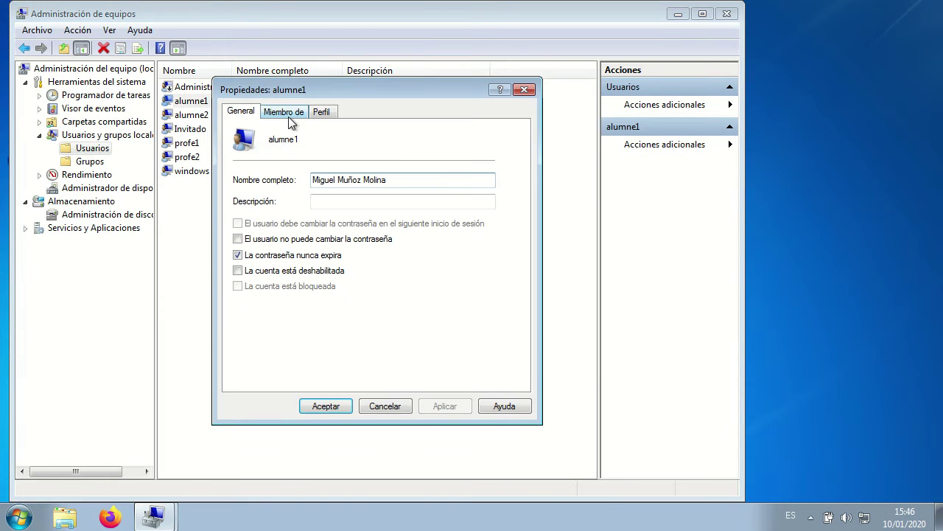
left_click(286, 112)
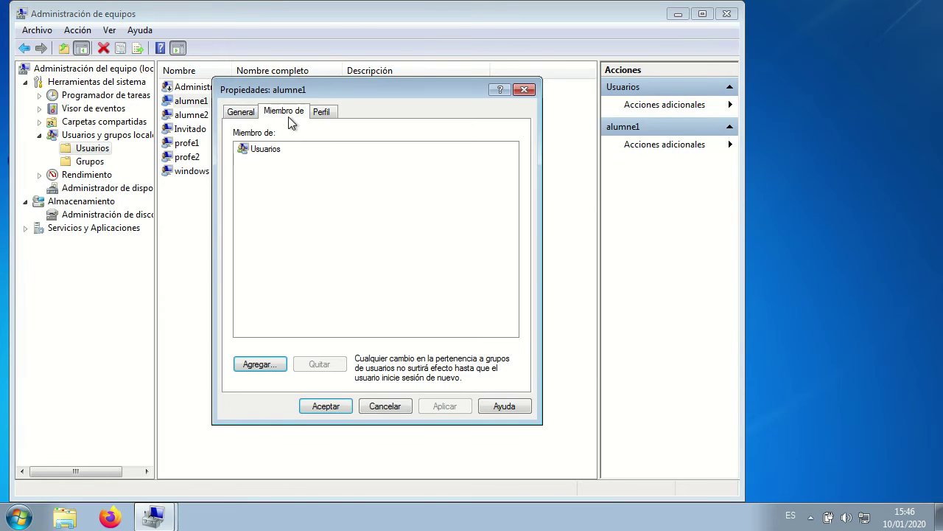
left_click(272, 364)
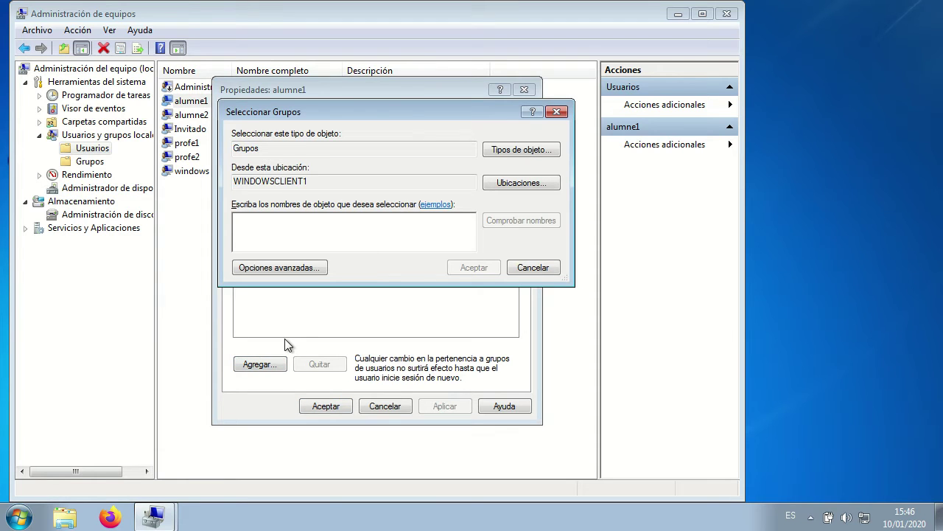
left_click(317, 267)
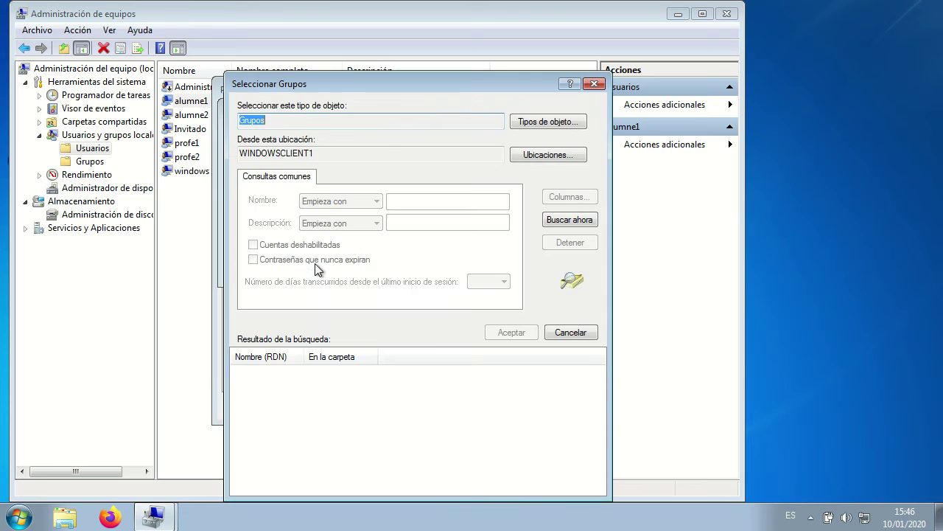
left_click(582, 220)
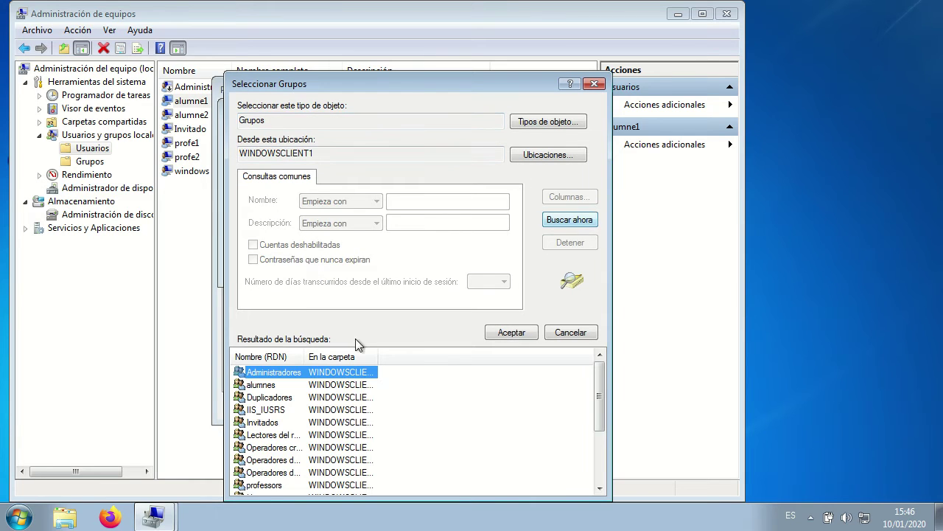
left_click(267, 384)
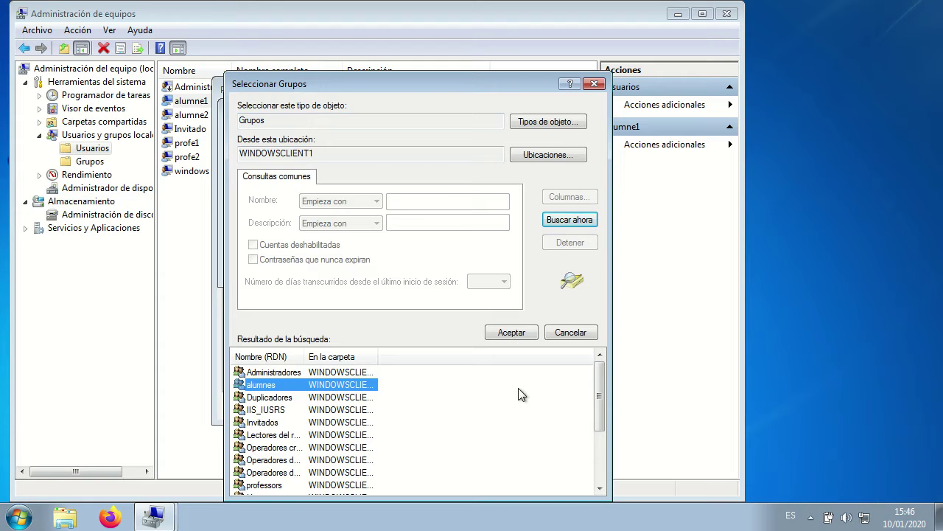
left_click(516, 333)
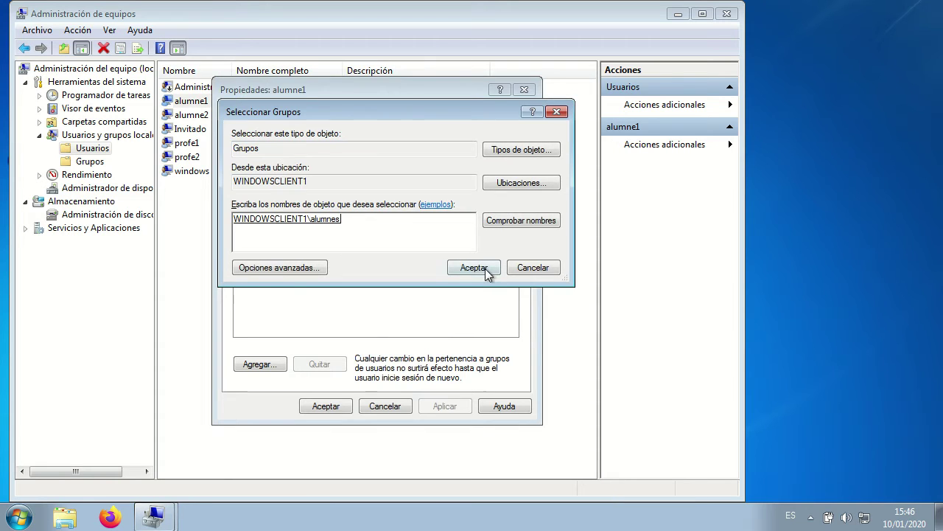
left_click(474, 267)
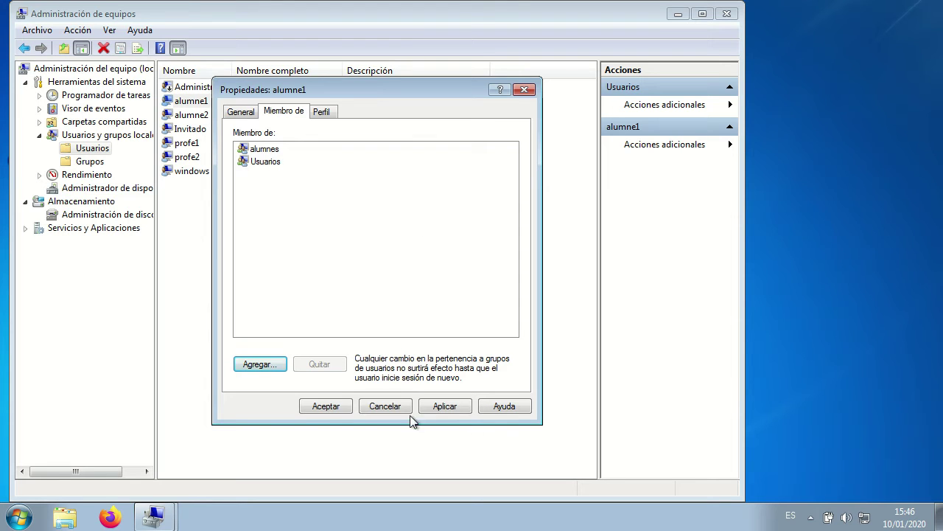
left_click(323, 408)
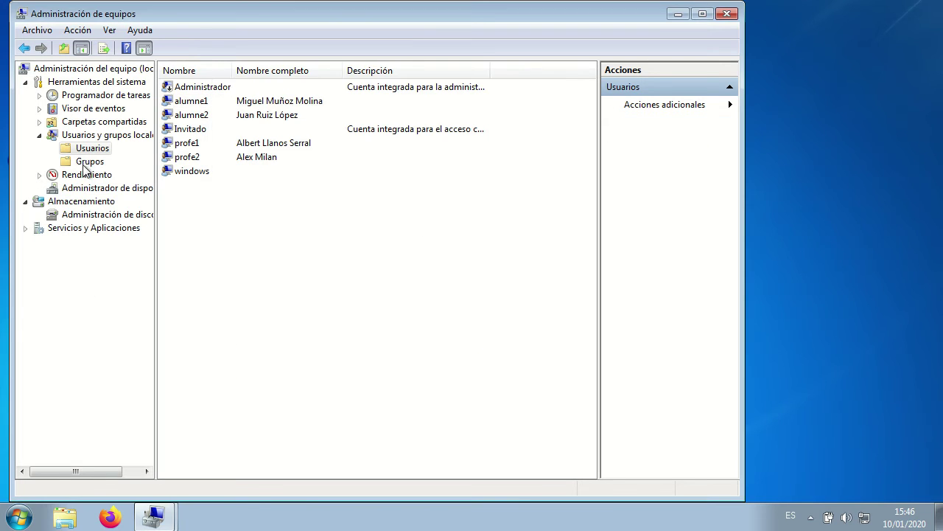
Step: Add WINDOWSCLIENT1\alumne2 as a member of the alumnes group through the group's properties and close the computer management console
left_click(89, 161)
right_click(89, 162)
left_click(70, 168)
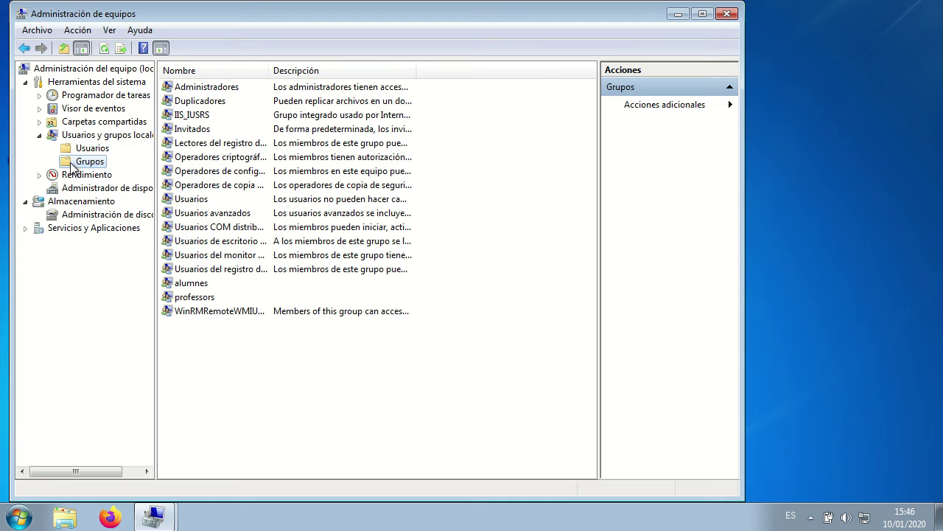
right_click(72, 164)
left_click(116, 216)
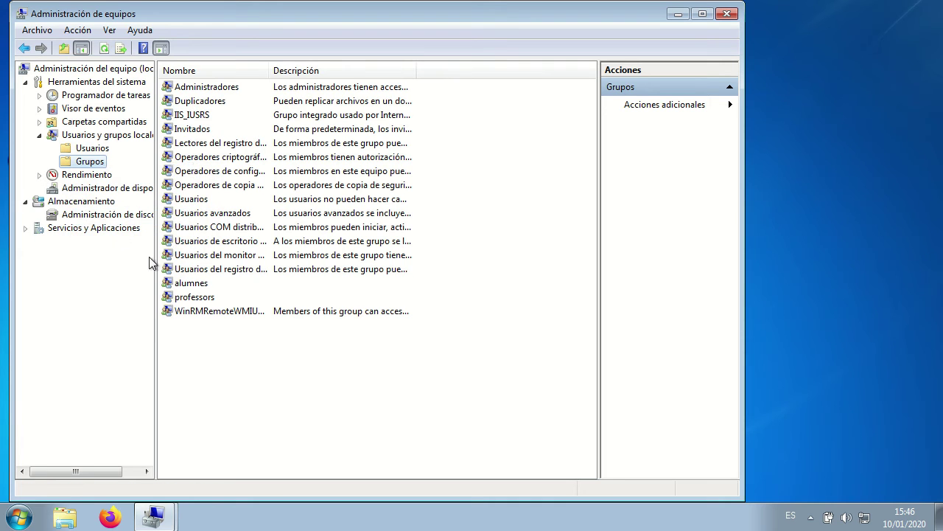
double_click(205, 286)
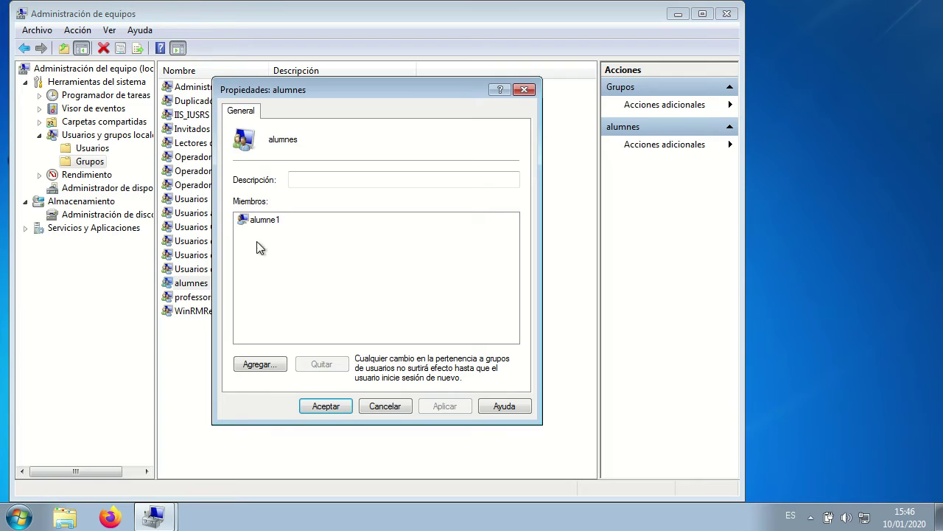
left_click(254, 362)
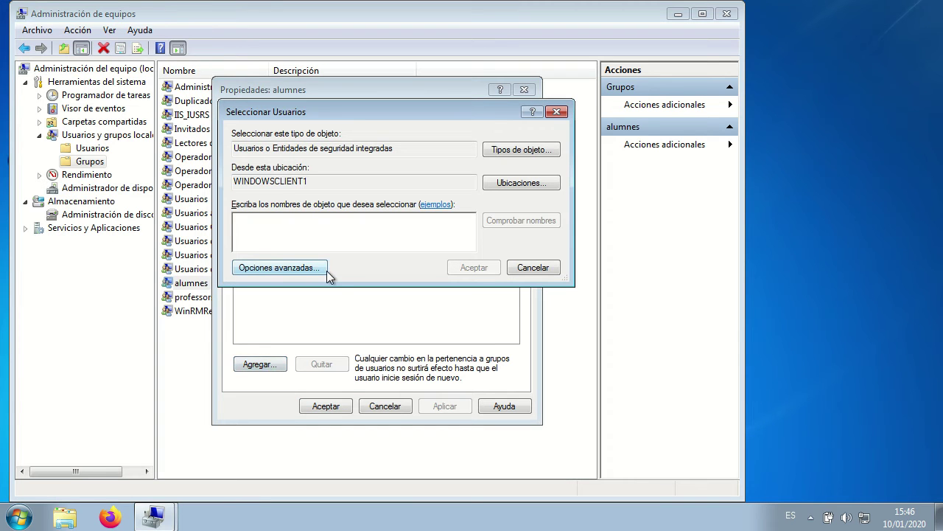
type("WINDOWS")
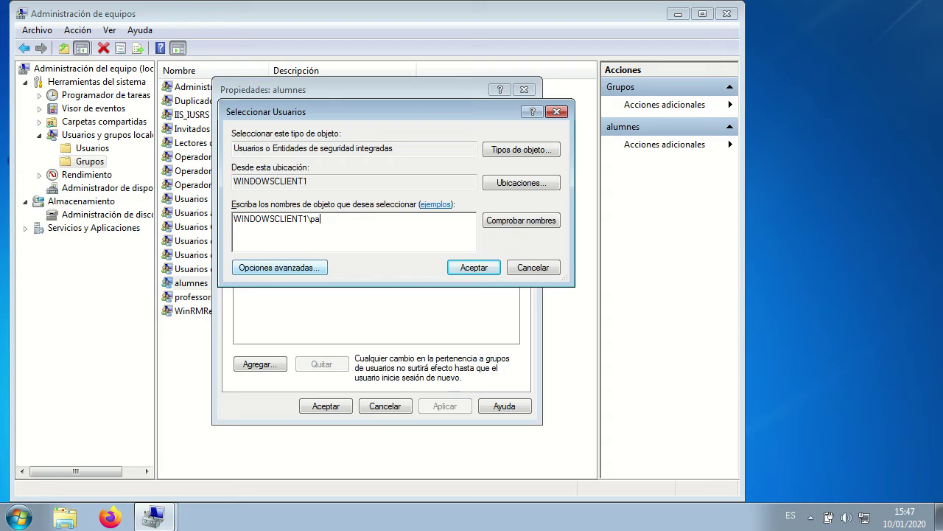
type("CLIENT1\\alumne1")
left_click(472, 268)
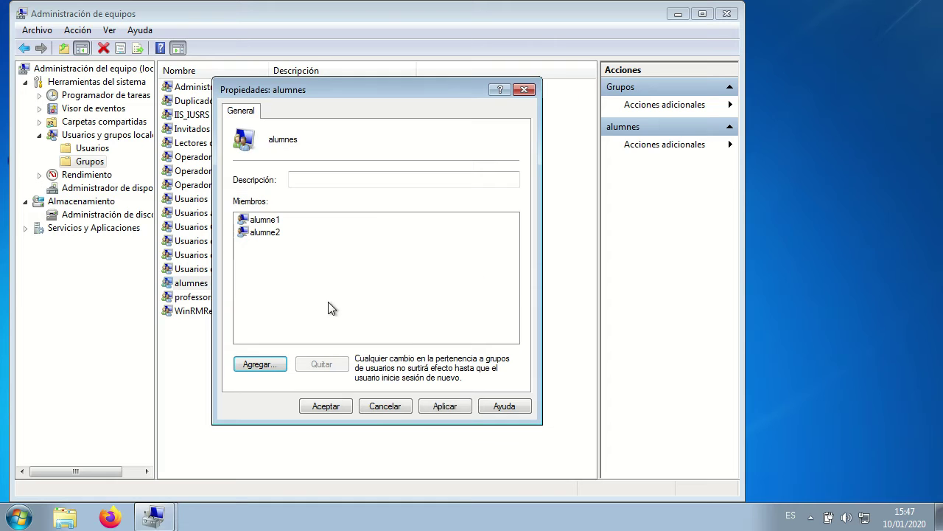
left_click(339, 411)
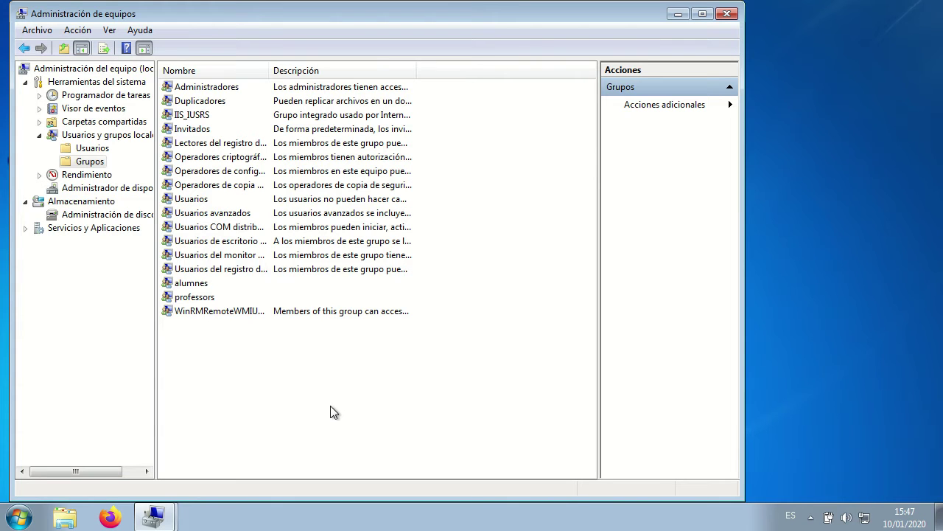
left_click(725, 18)
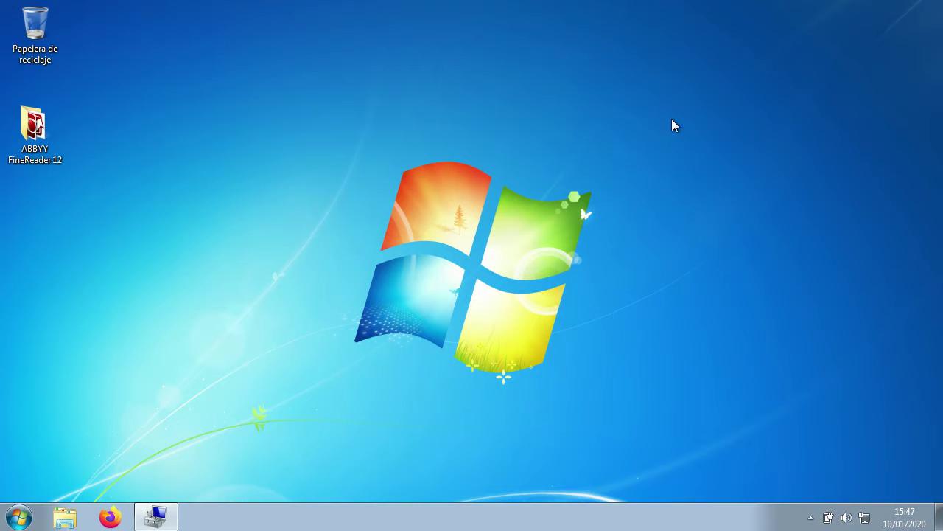
Step: Switch to Windows Explorer and open the Escola folder on the local disk C:
key("super+e")
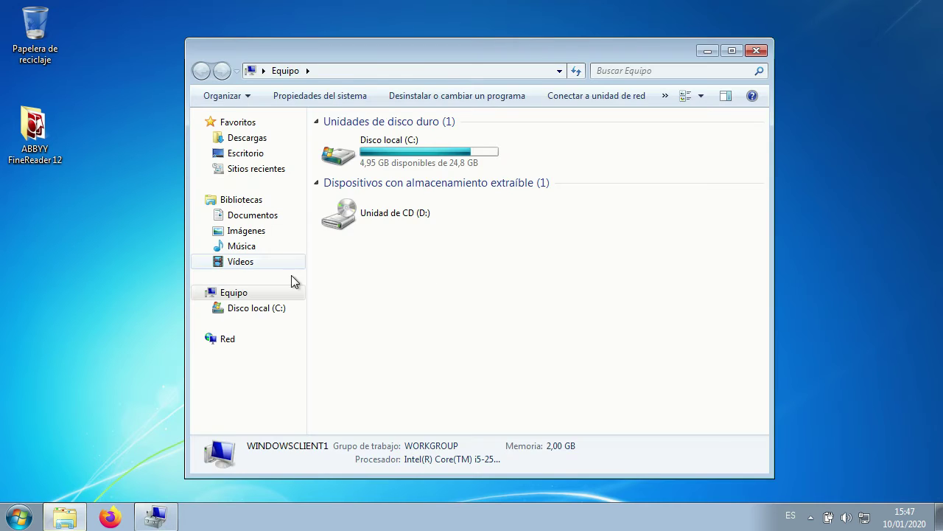
left_click(251, 310)
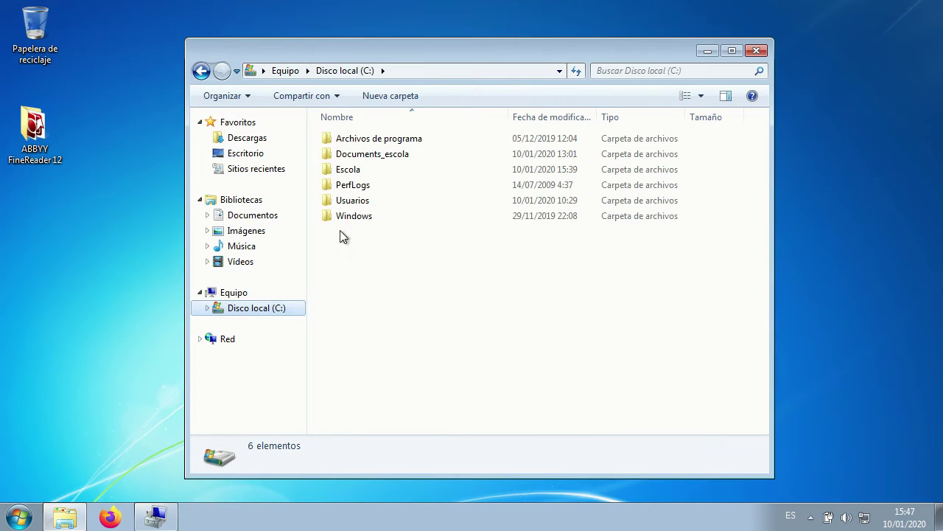
left_click(354, 170)
double_click(355, 170)
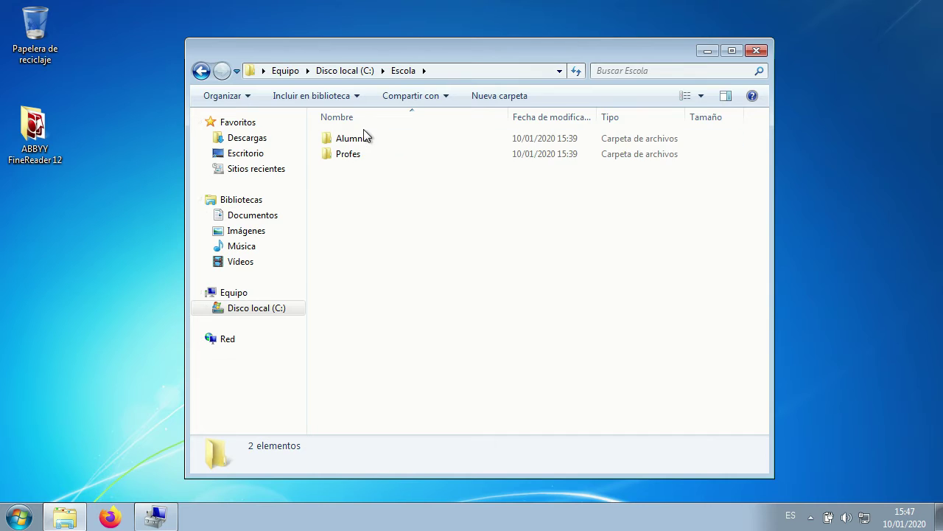
mouse_move(358, 159)
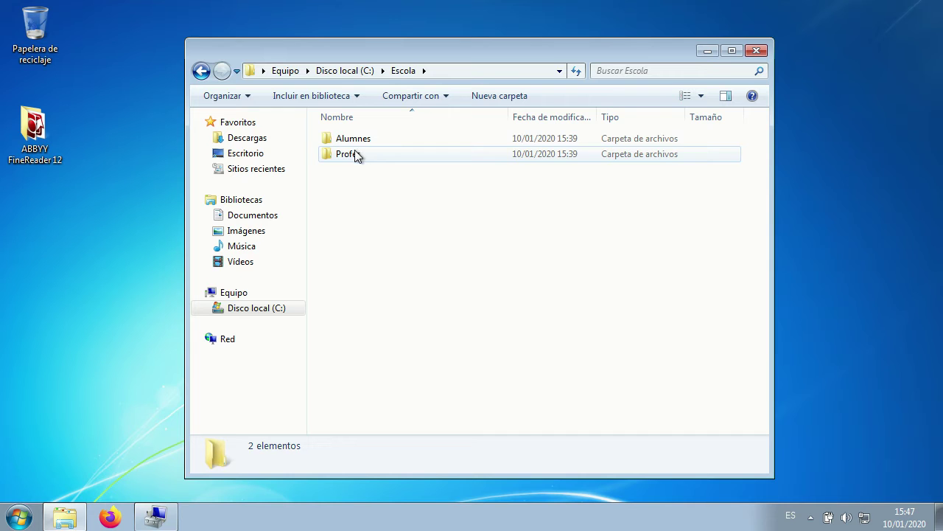
Step: Create a folder named material_professors inside Escola and check its contents
right_click(355, 212)
mouse_move(420, 388)
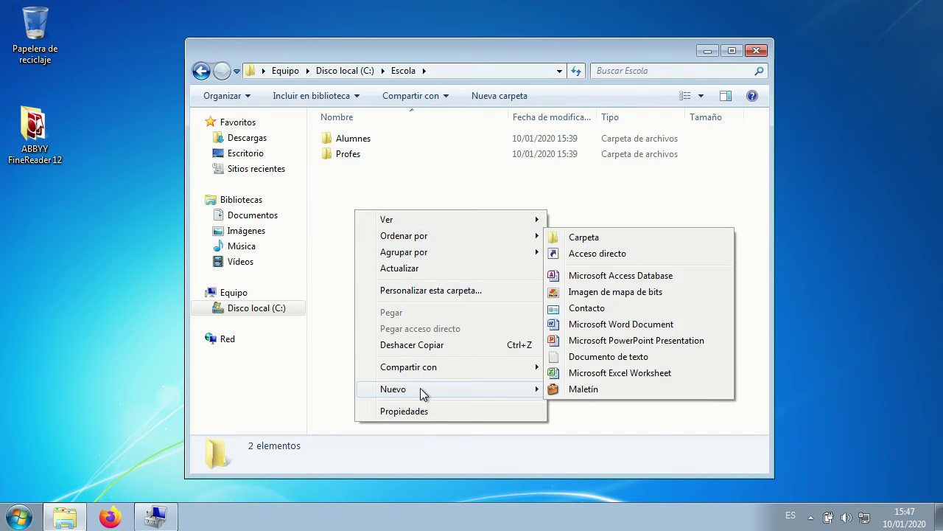
left_click(633, 235)
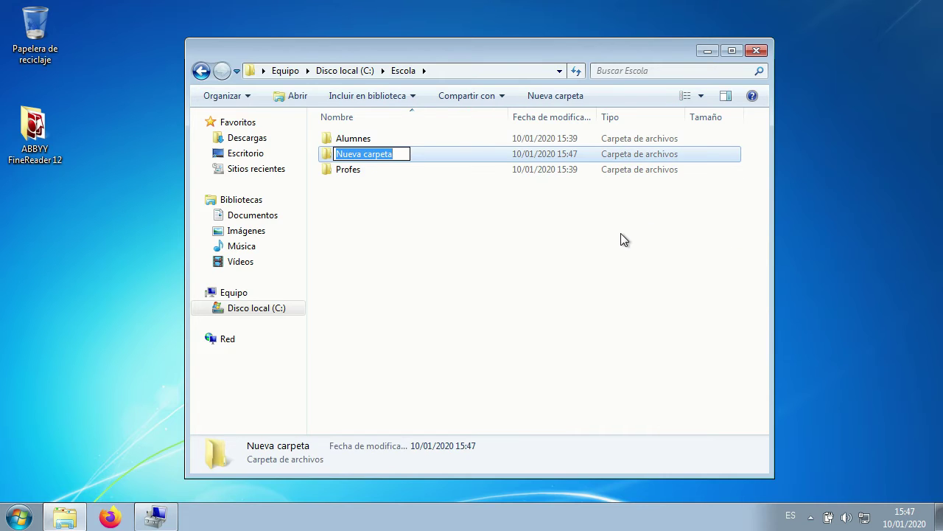
type("mat")
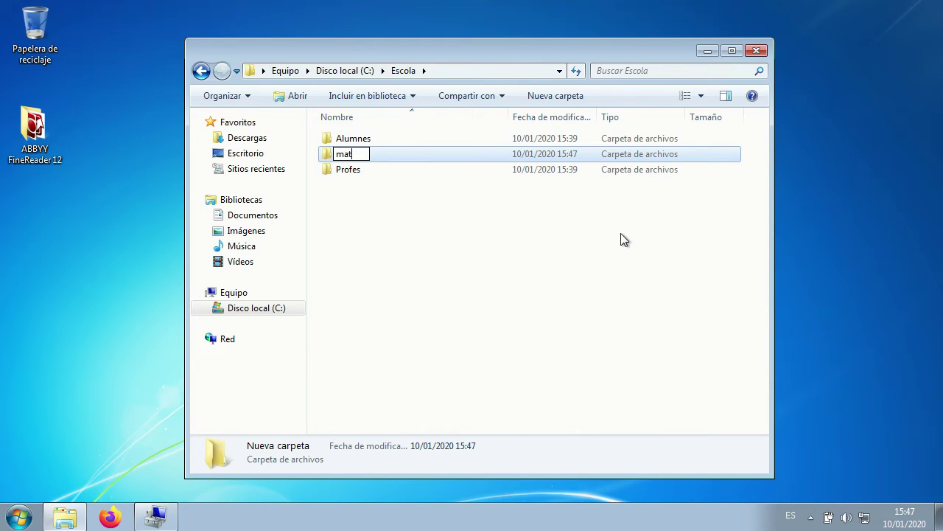
type("erial_professors")
key("Return")
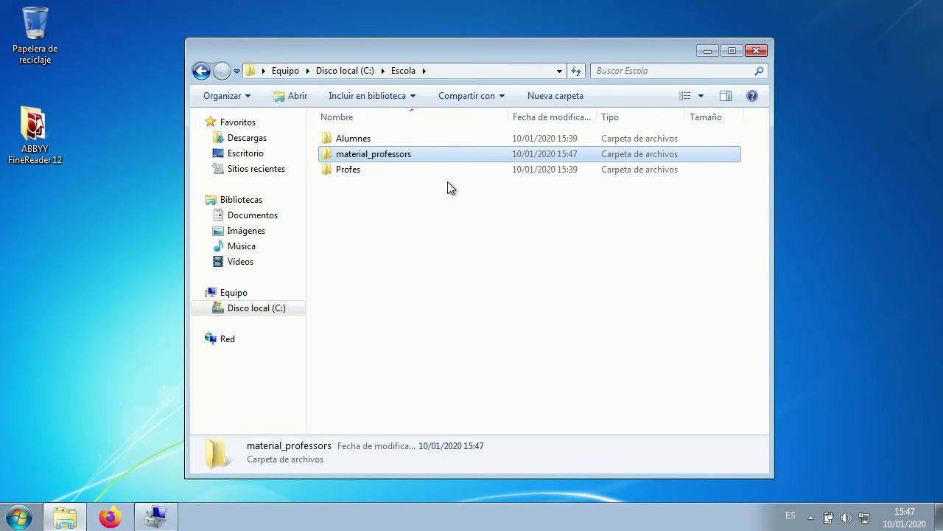
double_click(379, 154)
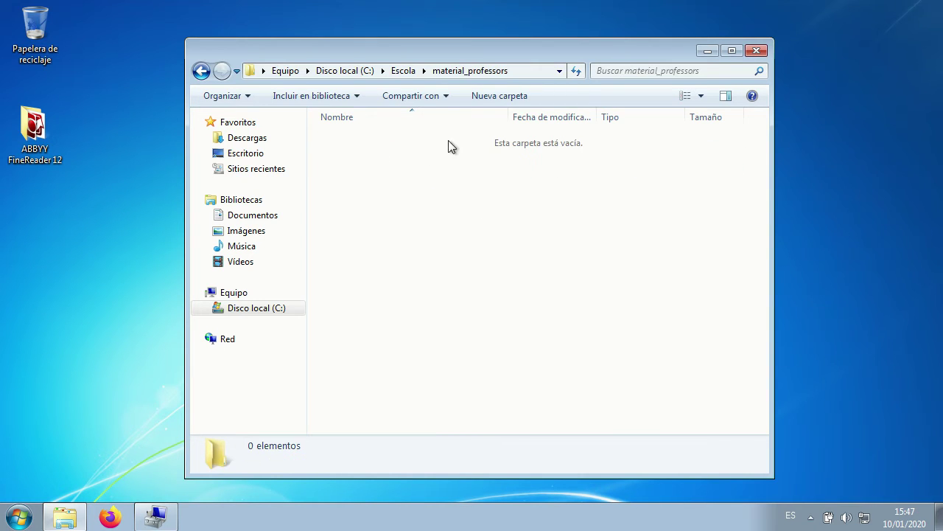
left_click(201, 71)
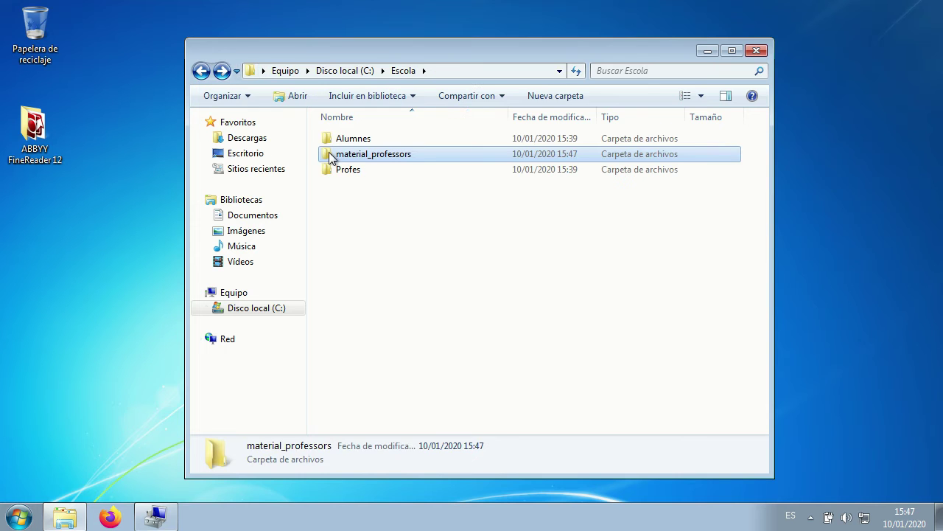
Step: Open the security properties of the material_professors folder and show the permissions of the Usuarios group
right_click(358, 154)
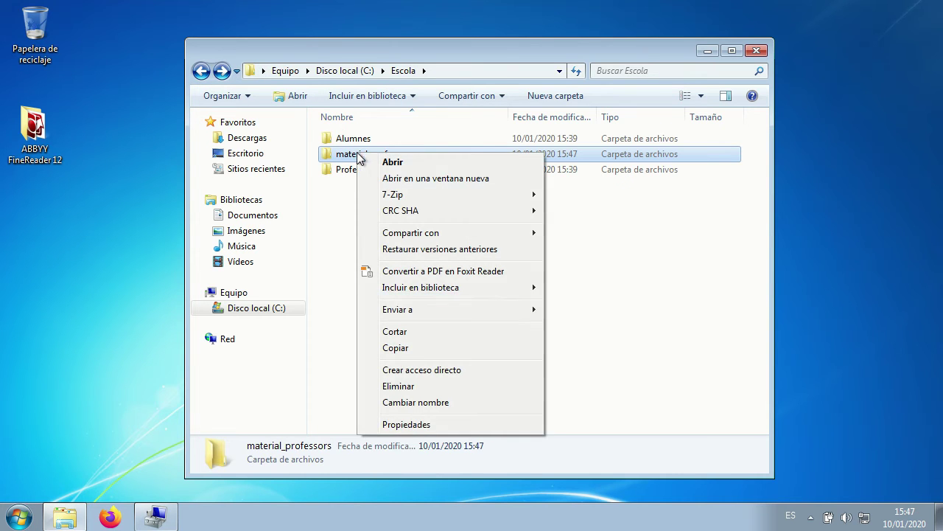
left_click(406, 425)
left_click(468, 176)
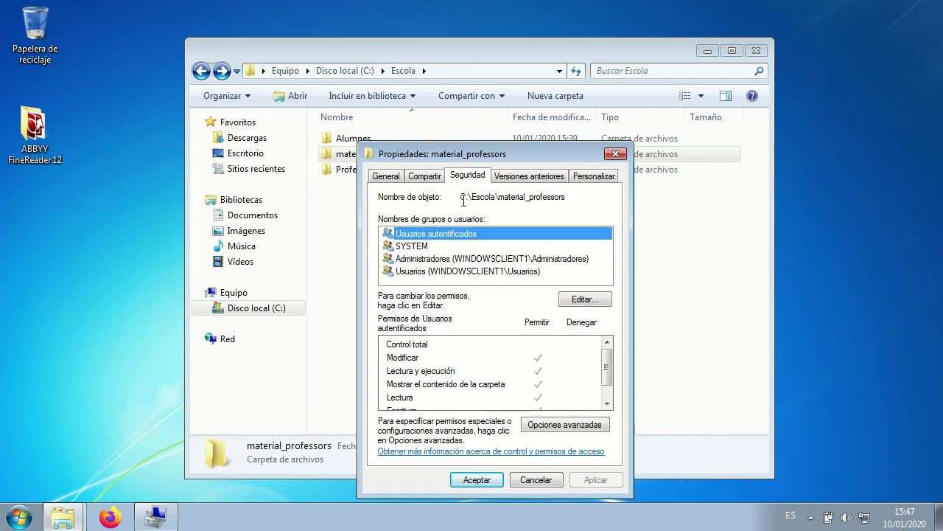
left_click(417, 274)
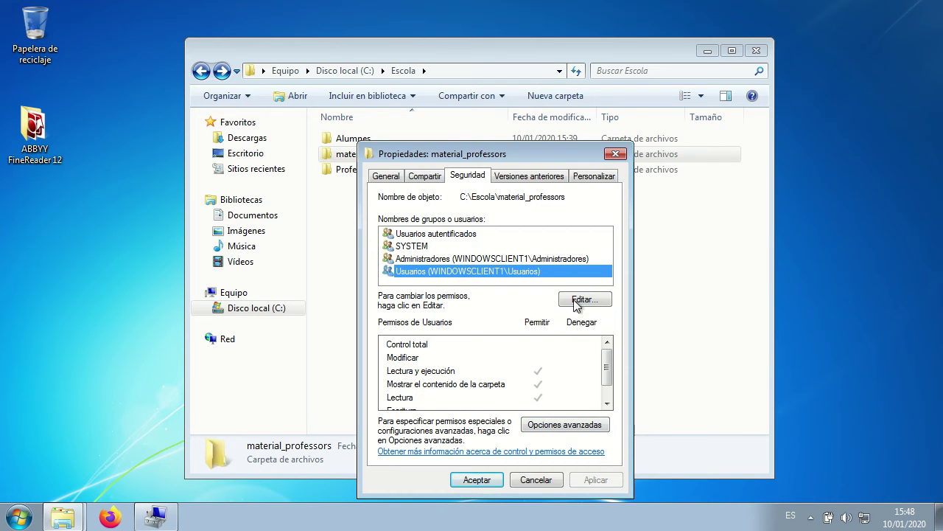
Step: Try to remove the Usuarios group from the permissions of the material_professors folder
left_click(596, 303)
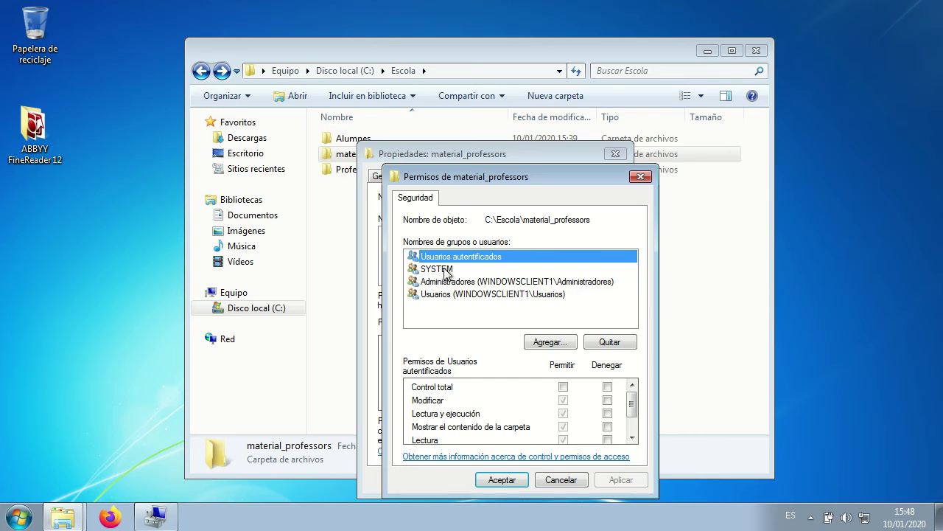
left_click(454, 294)
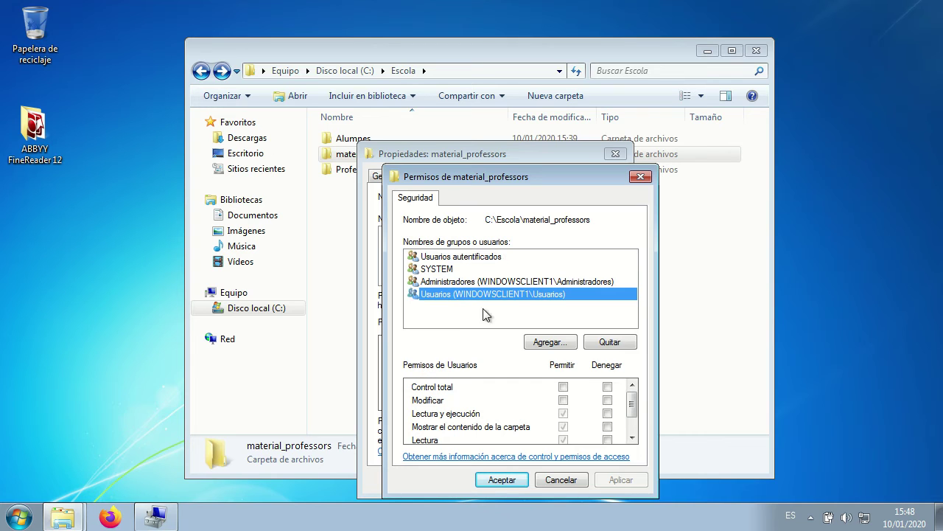
left_click(610, 342)
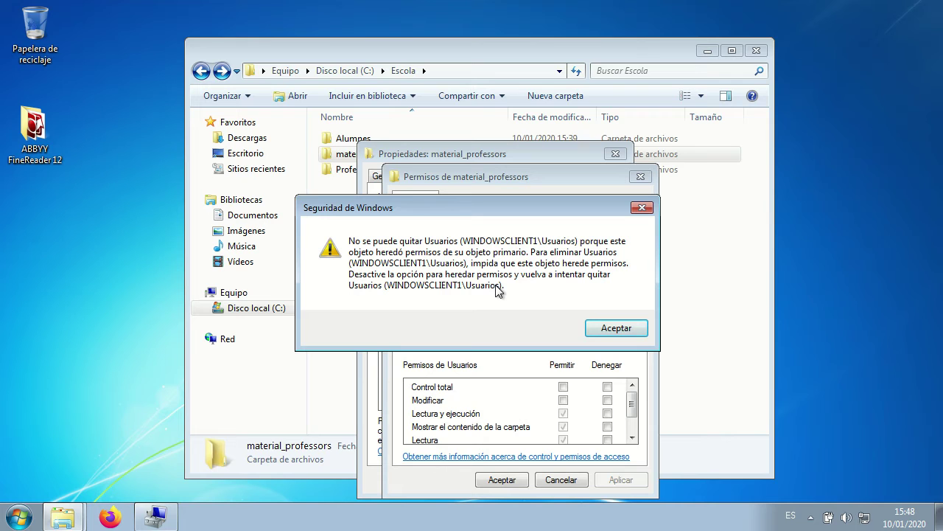
left_click(627, 331)
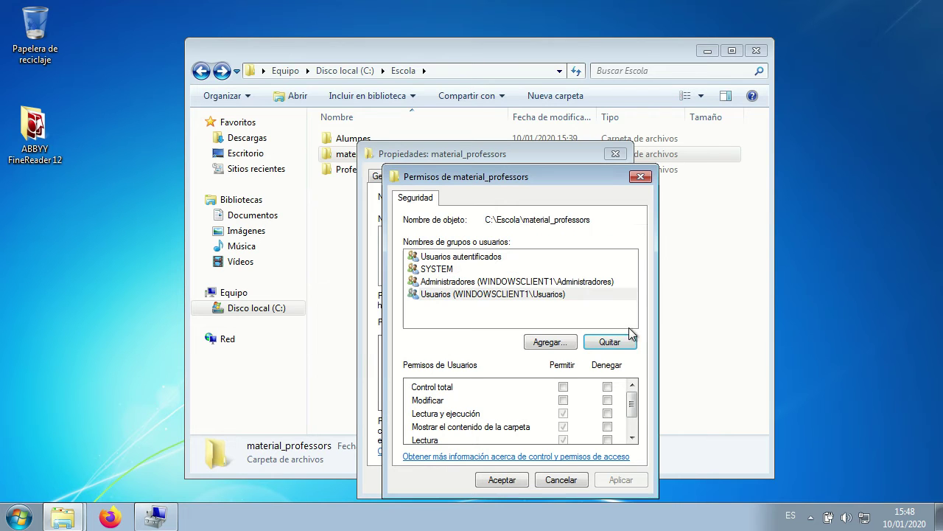
left_click(563, 480)
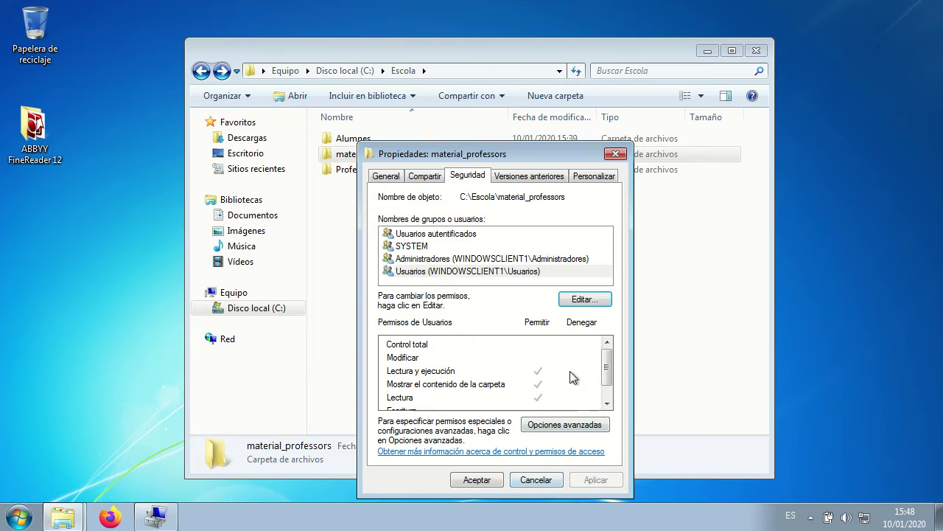
Step: Turn off permission inheritance for material_professors in its advanced security settings, removing all inherited permissions
left_click(570, 426)
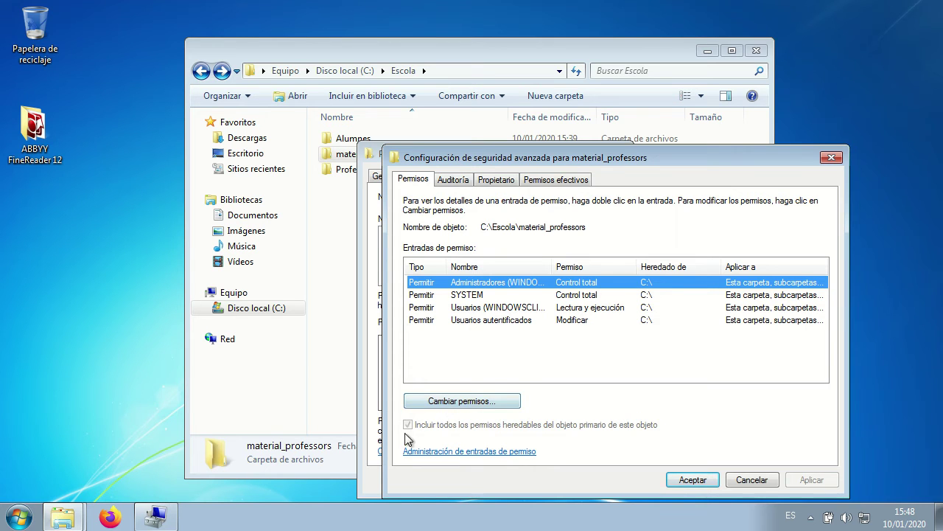
left_click(431, 404)
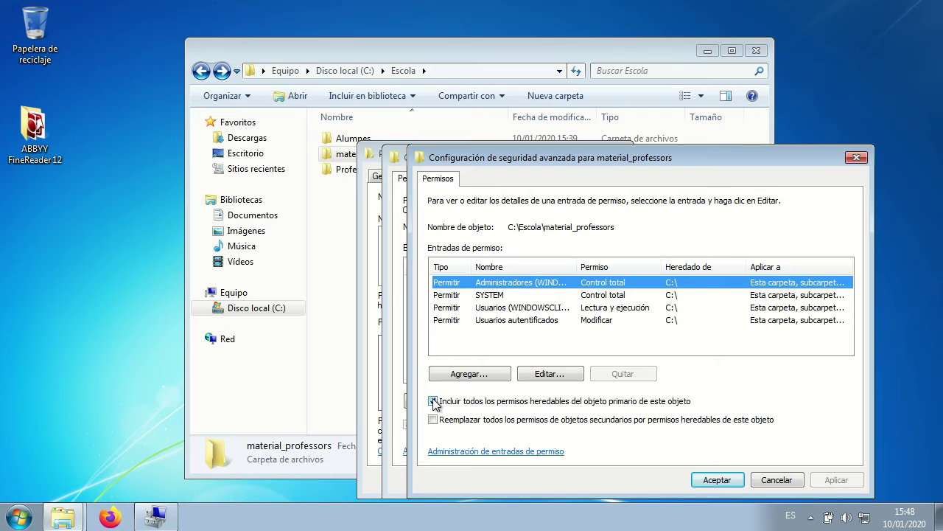
left_click(433, 402)
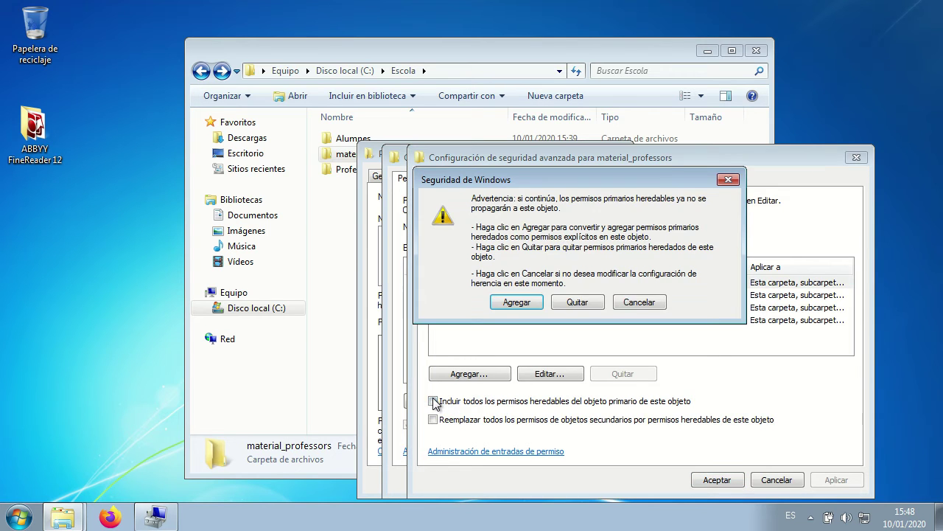
left_click(577, 303)
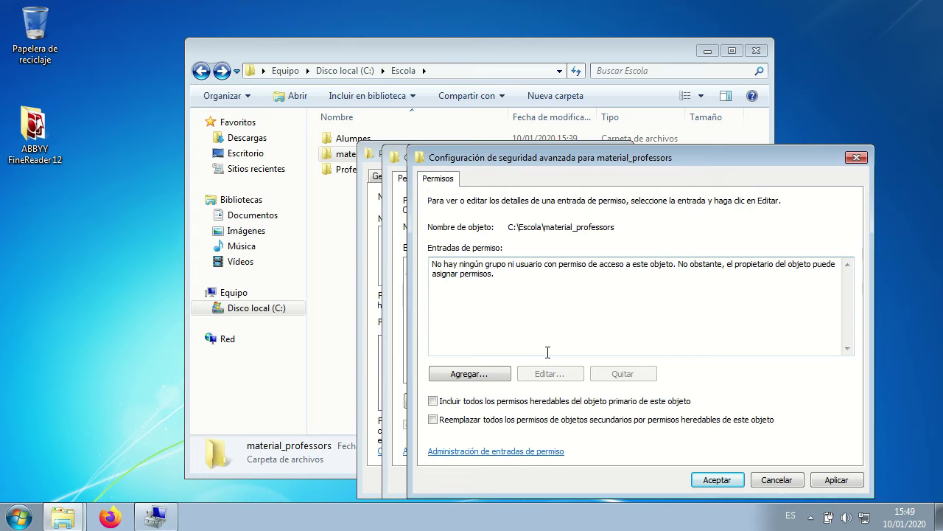
Step: Find the Administradores group with the advanced account search and add it as a permission entry for material_professors
left_click(483, 375)
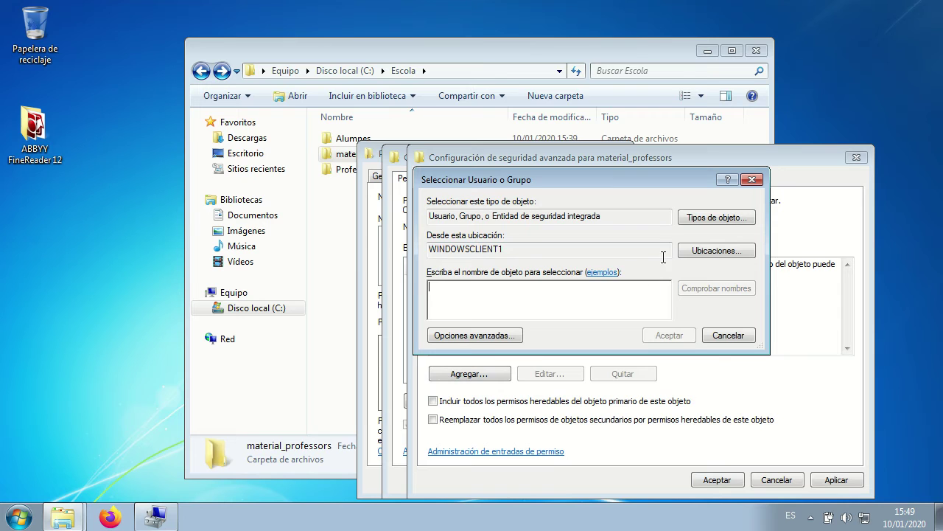
left_click(469, 336)
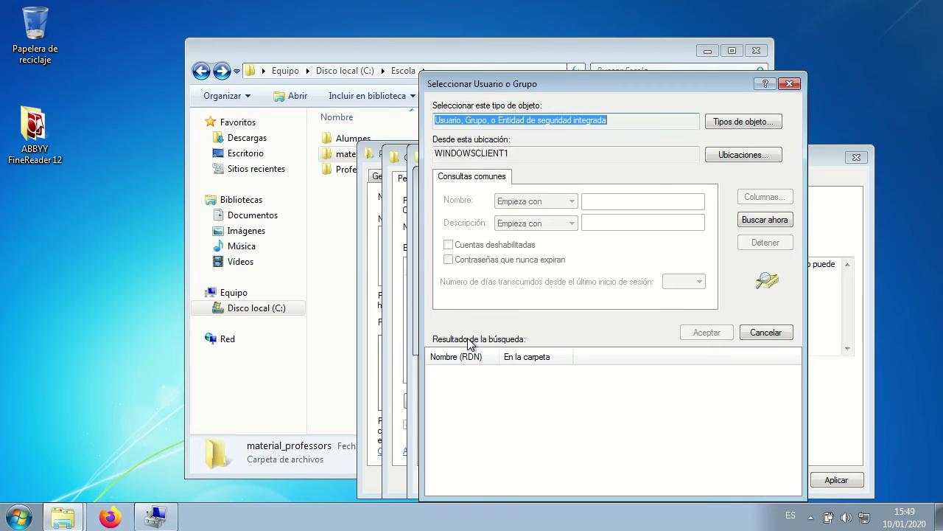
left_click(778, 221)
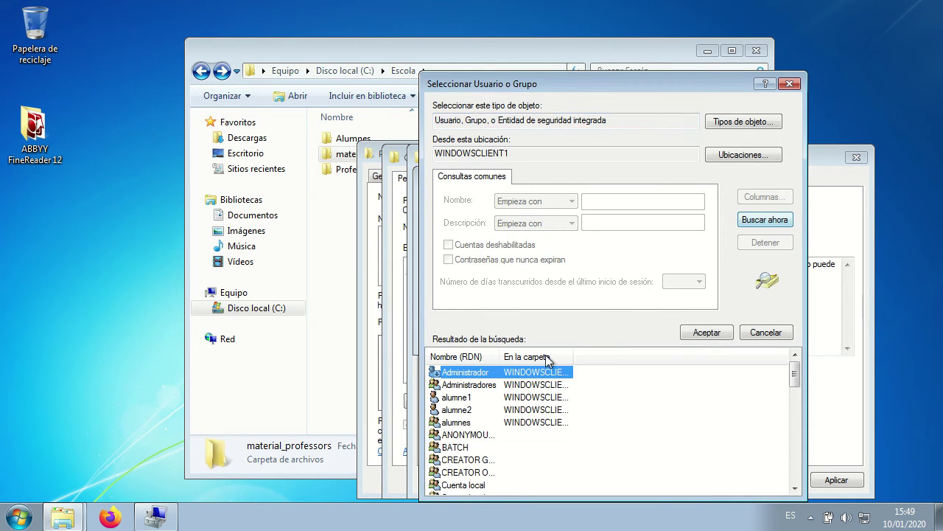
key("Down")
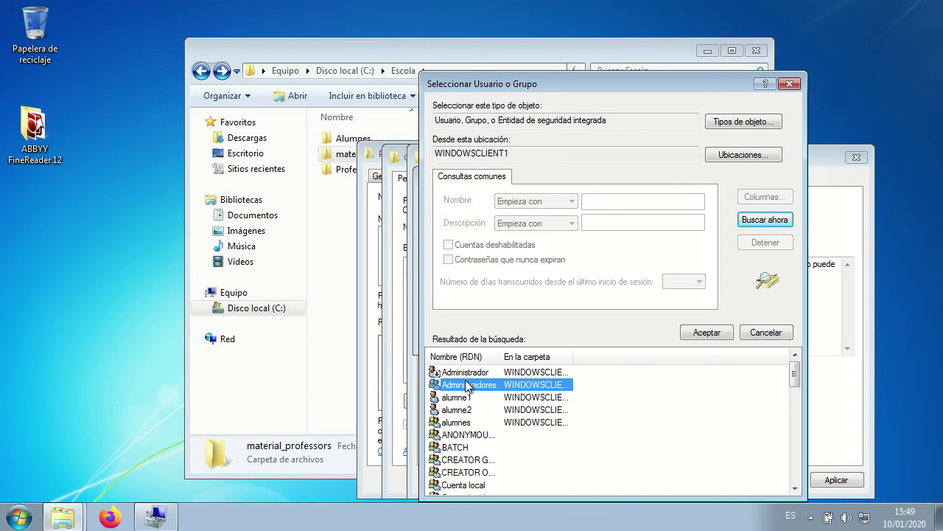
double_click(469, 385)
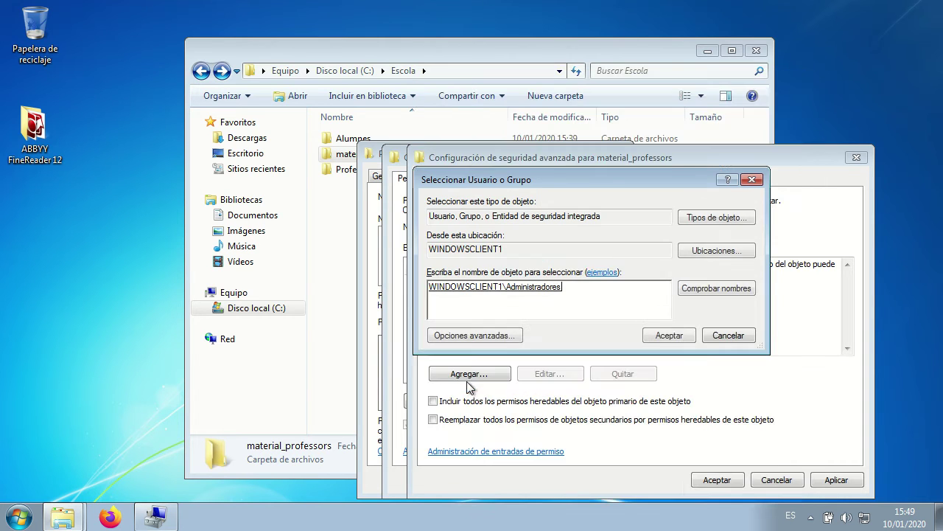
left_click(679, 337)
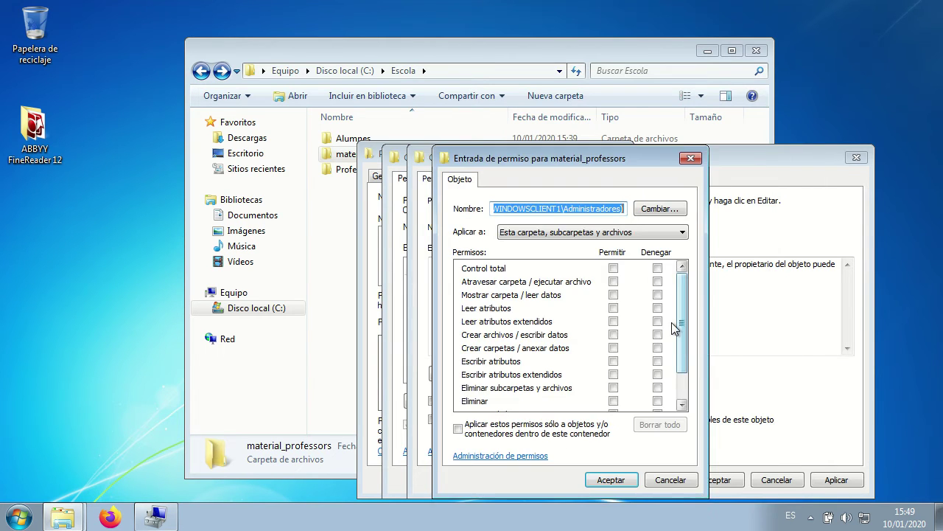
Step: Allow Administradores Control total over material_professors and accept the security settings and folder properties
left_click(613, 268)
left_click(611, 480)
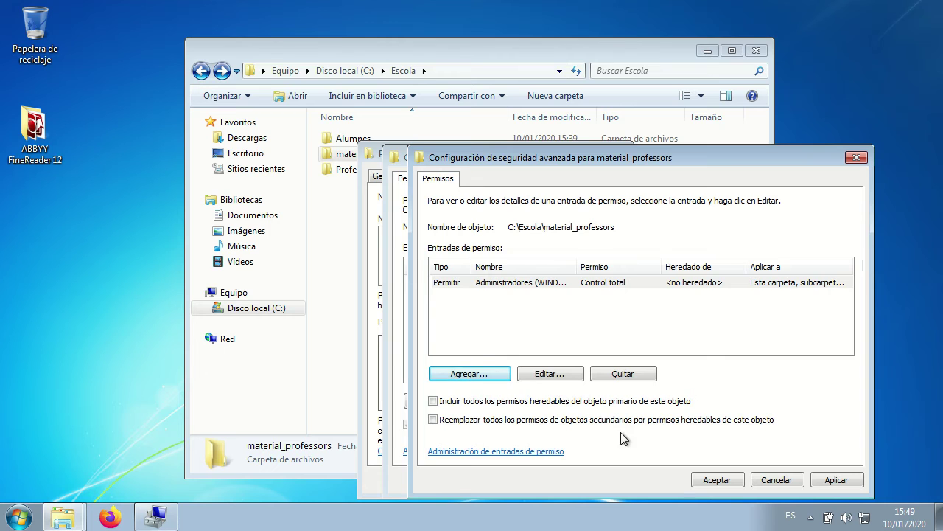
left_click(728, 479)
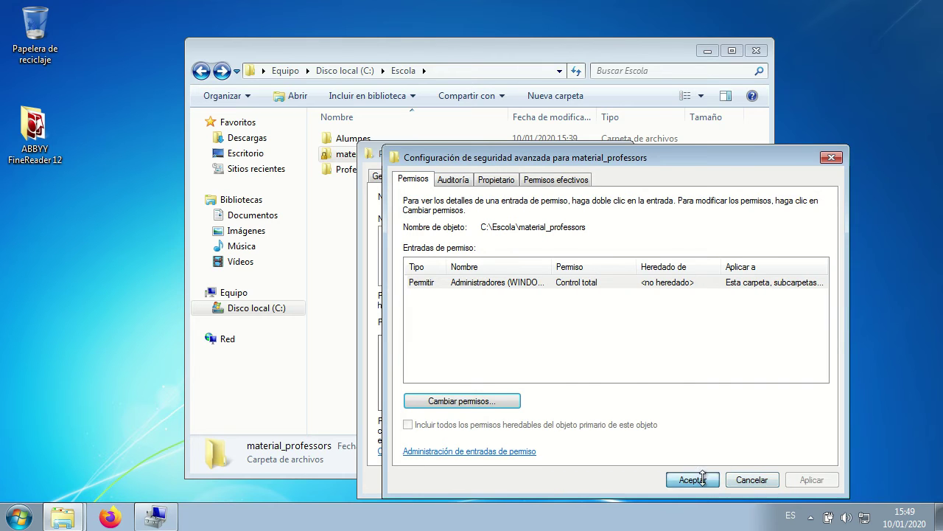
left_click(693, 479)
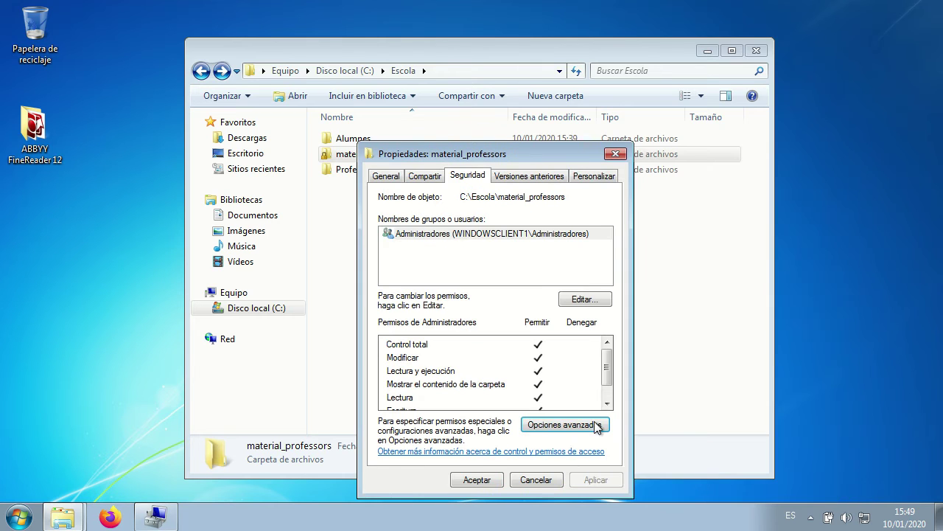
left_click(480, 480)
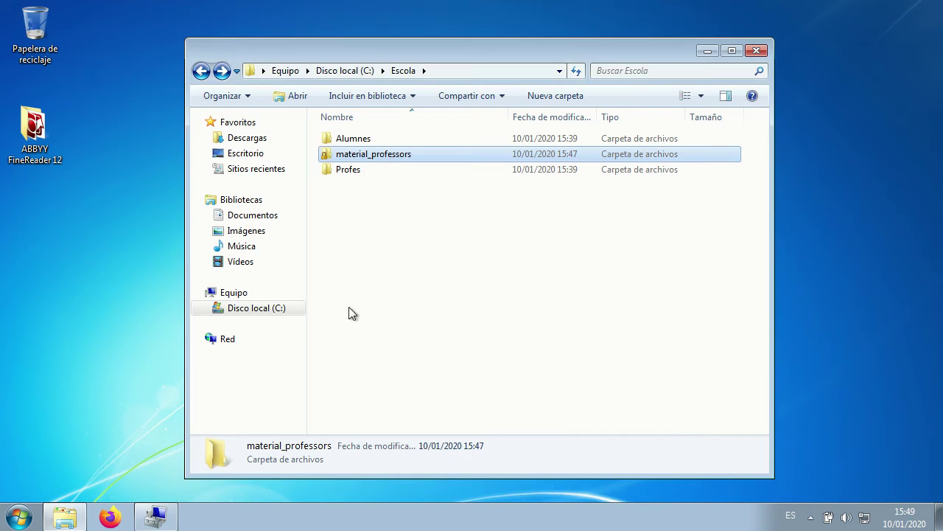
Step: Review the security permissions of the material_professors folder in its properties, leaving them unchanged
right_click(380, 158)
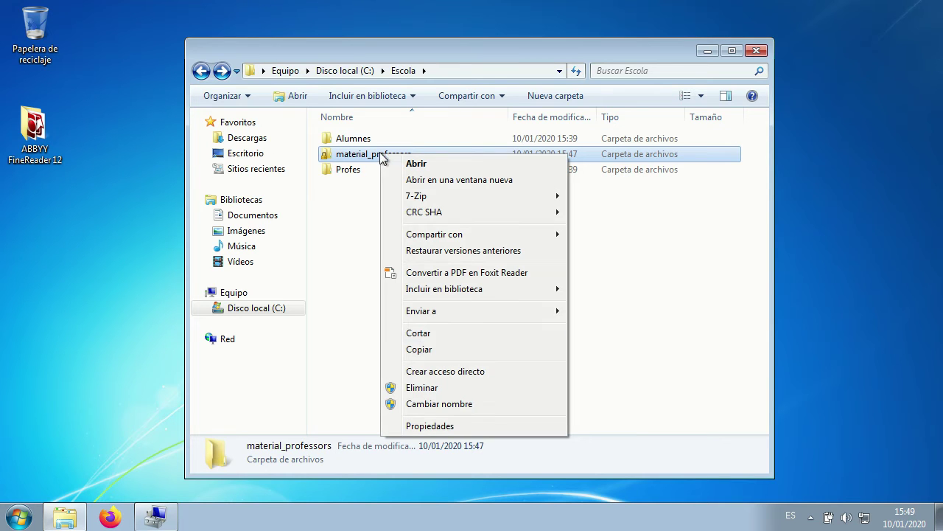
left_click(433, 426)
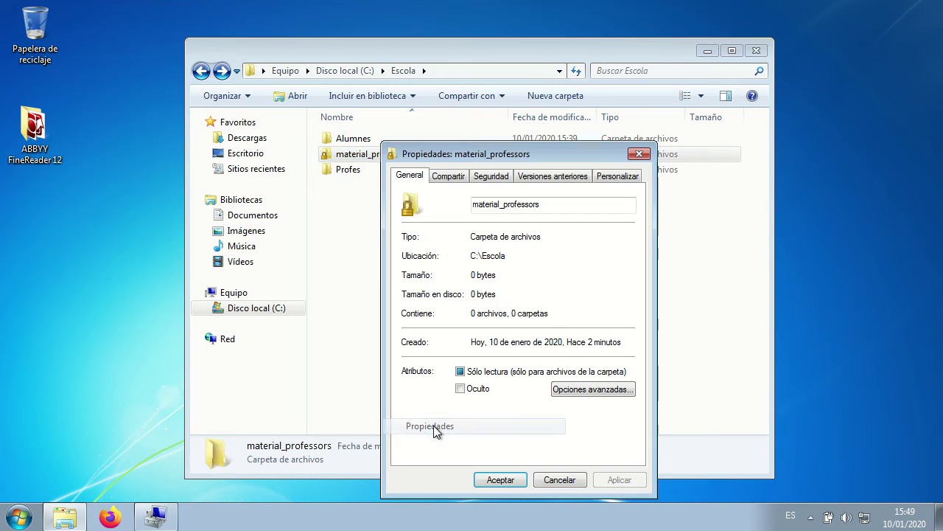
left_click(492, 178)
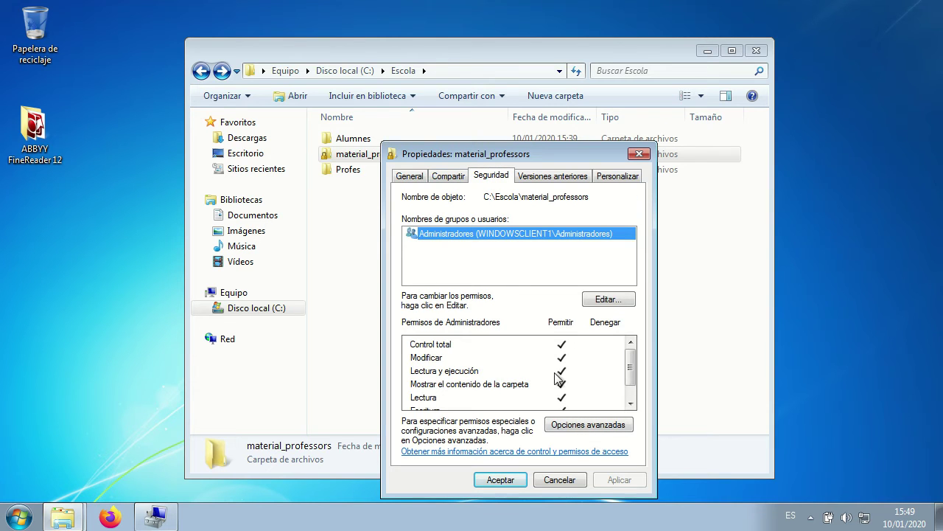
left_click(565, 484)
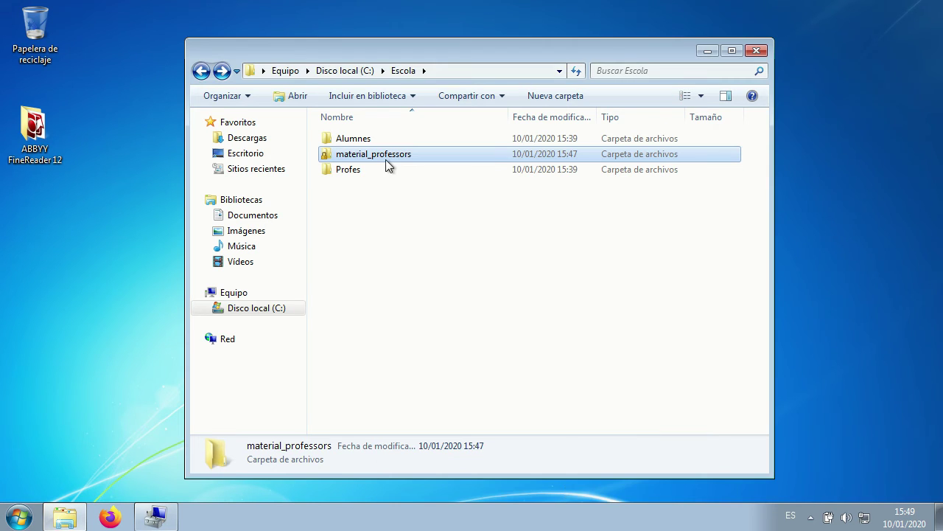
Step: Open the material_professors folder, continuing to obtain permanent access to it, and close the window
double_click(384, 154)
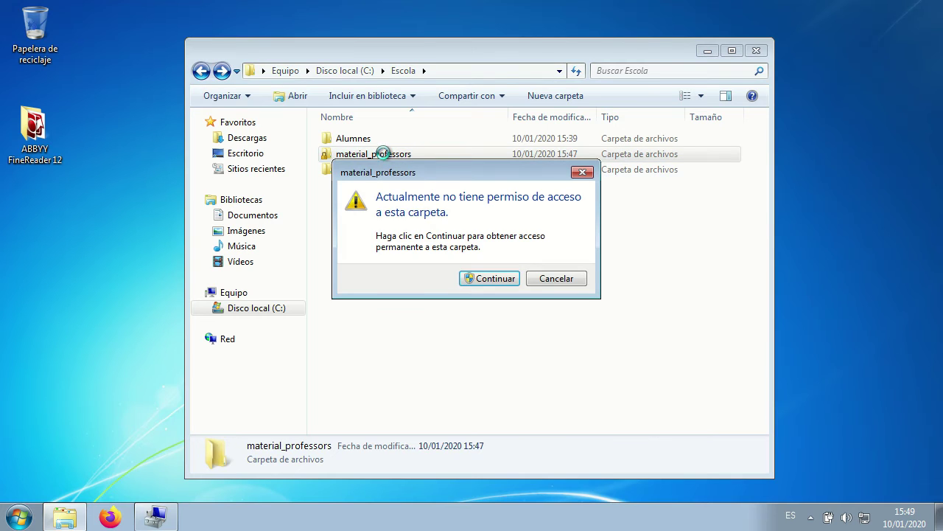
left_click(495, 280)
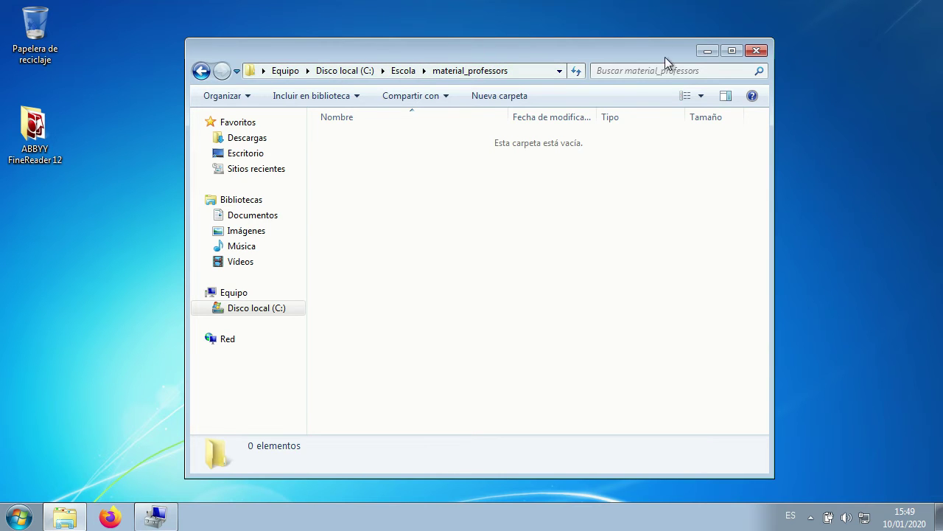
left_click(759, 51)
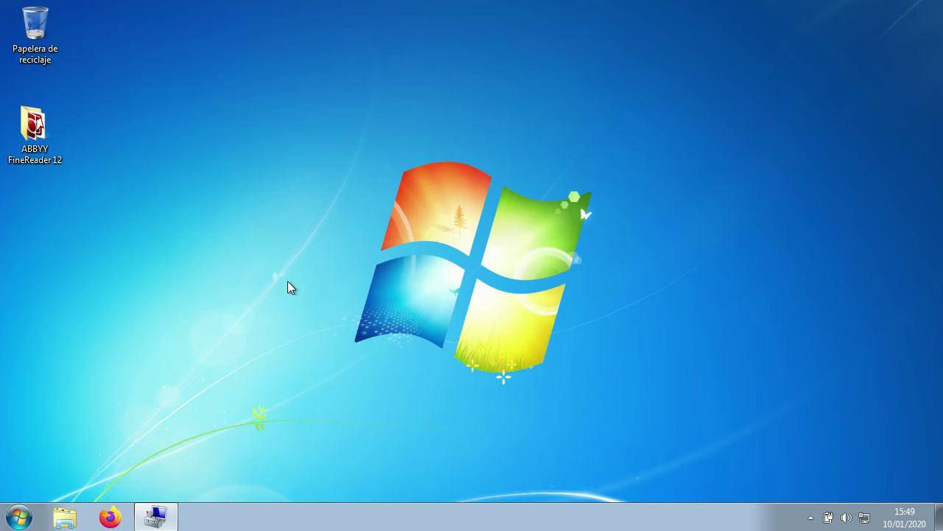
Step: Open a new file explorer window, check the Documents_escola folder on drive C:, and go to the Escola folder
key("super")
key("super+e")
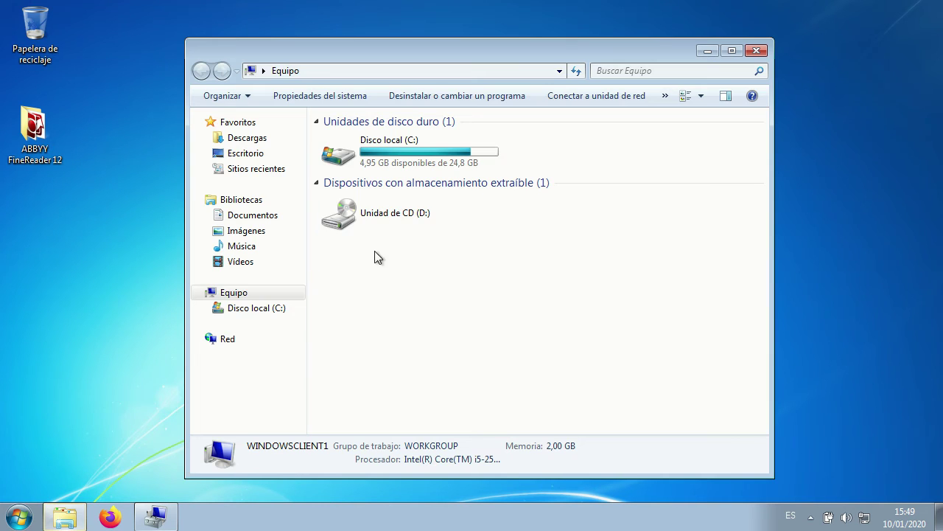
left_click(244, 308)
left_click(361, 201)
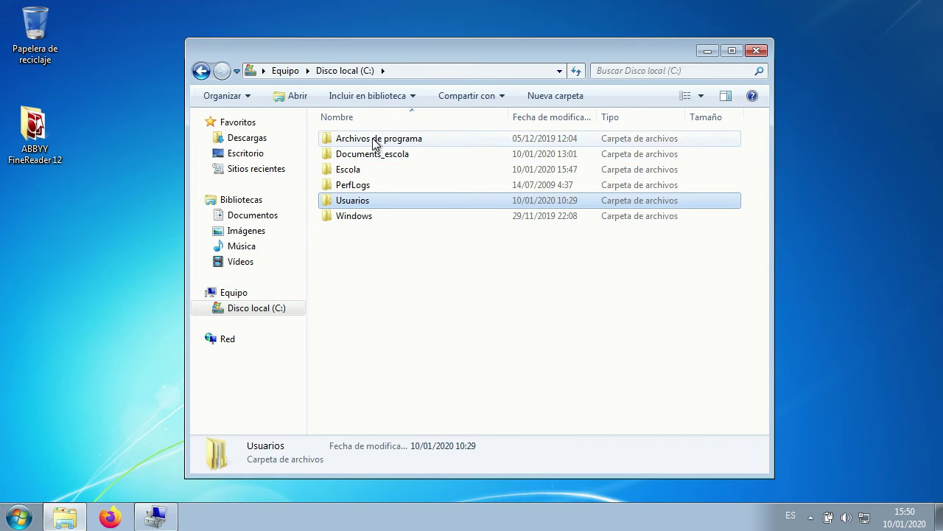
double_click(381, 156)
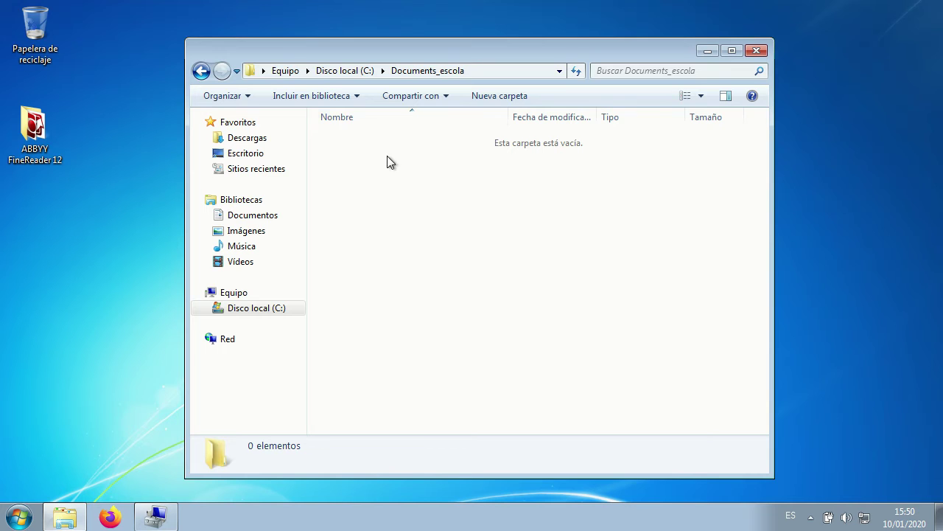
left_click(201, 71)
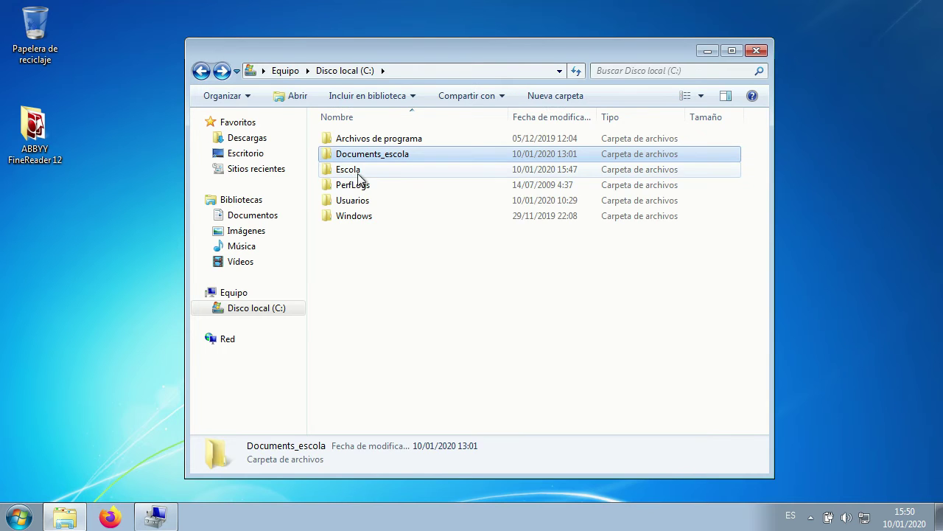
double_click(359, 171)
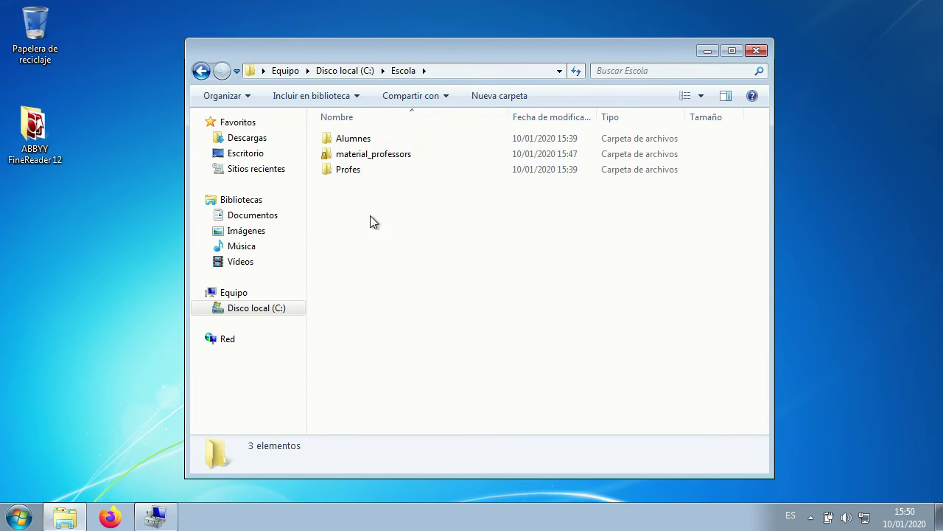
Step: Examine the groups and users with security permissions on the Profes folder and close its properties
right_click(344, 175)
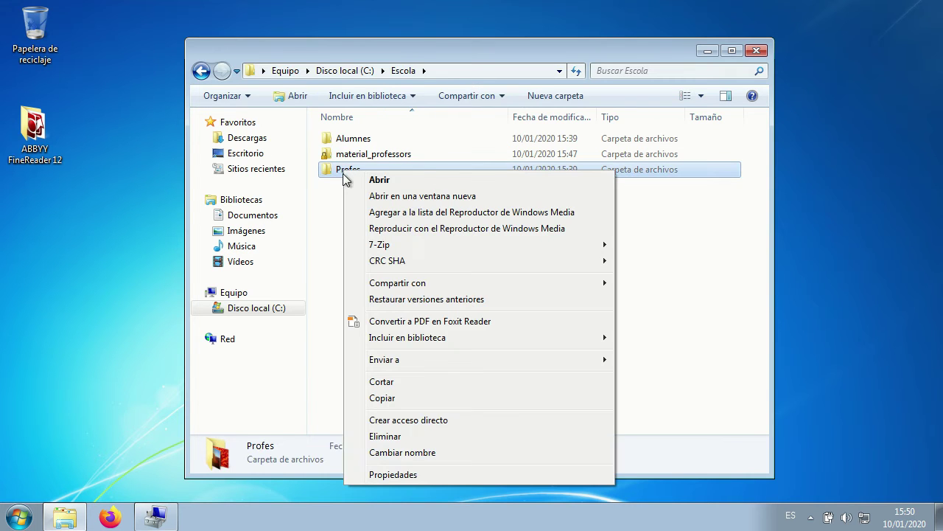
left_click(398, 473)
left_click(453, 177)
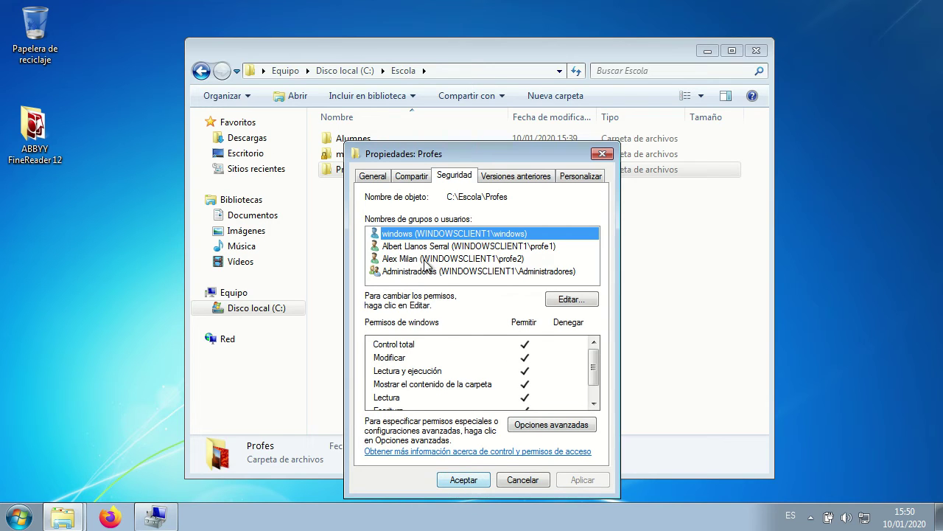
left_click(463, 480)
left_click(378, 274)
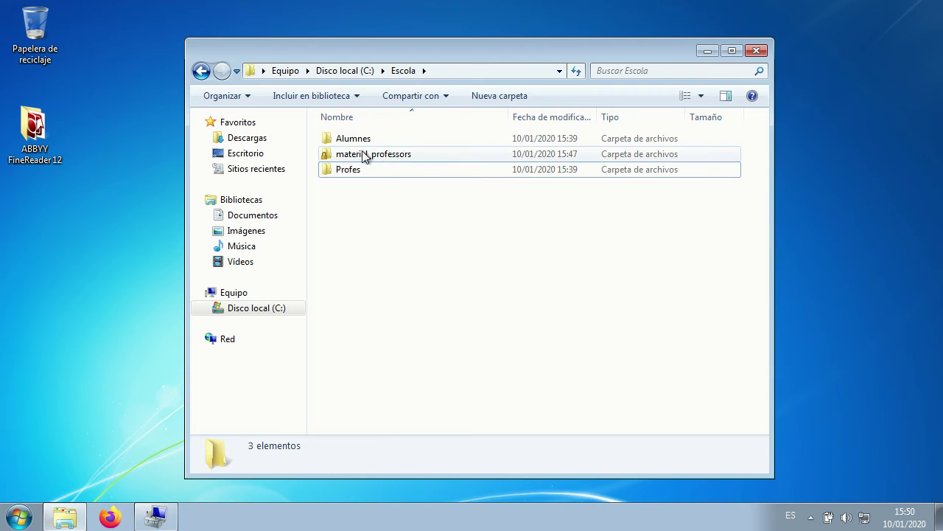
Step: Turn off permission inheritance for the Alumnes folder in its advanced security settings, removing all inherited permissions
left_click(359, 144)
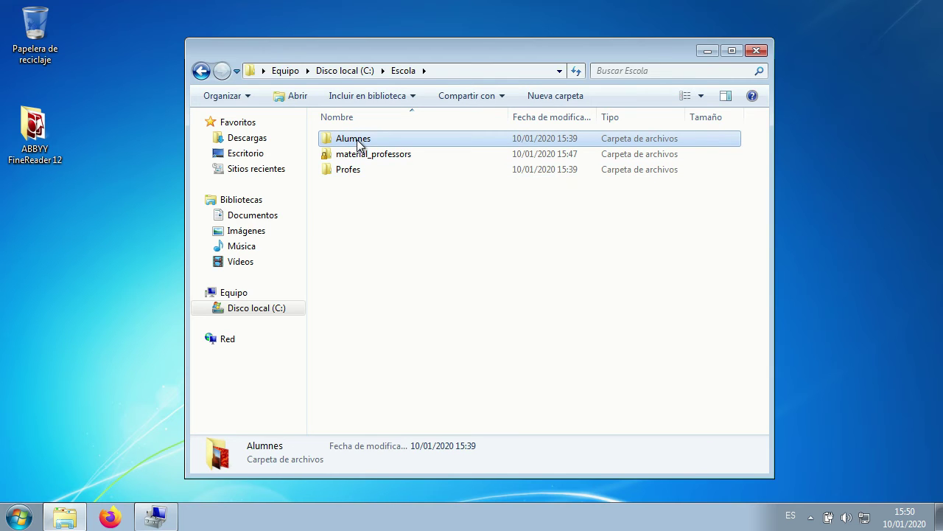
right_click(358, 143)
left_click(403, 413)
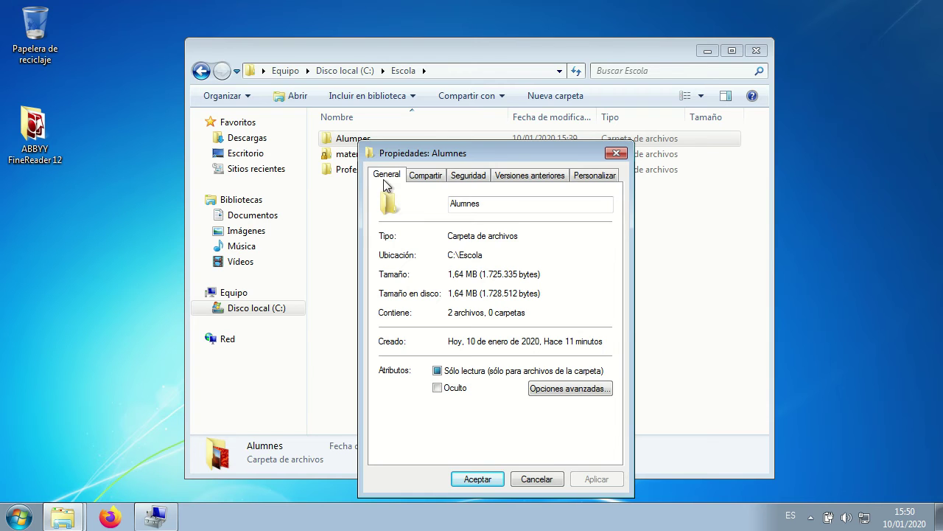
left_click(468, 175)
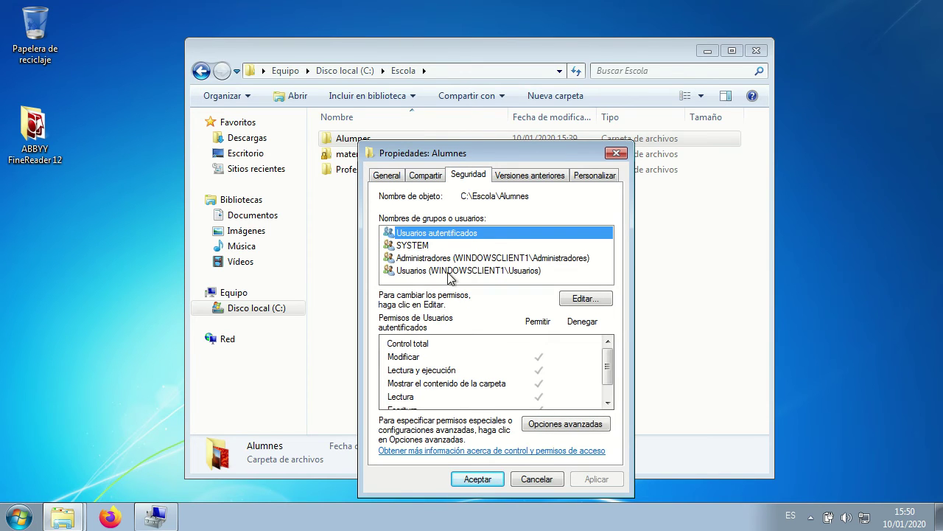
left_click(553, 429)
left_click(434, 399)
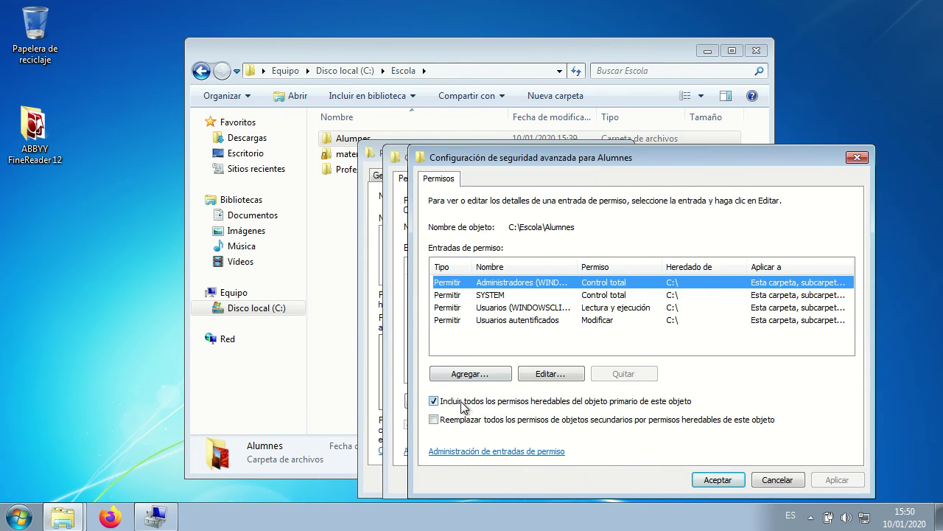
left_click(463, 404)
left_click(571, 305)
Step: Add the Administradores group to the permission entries of Alumnes with Control total allowed
left_click(477, 375)
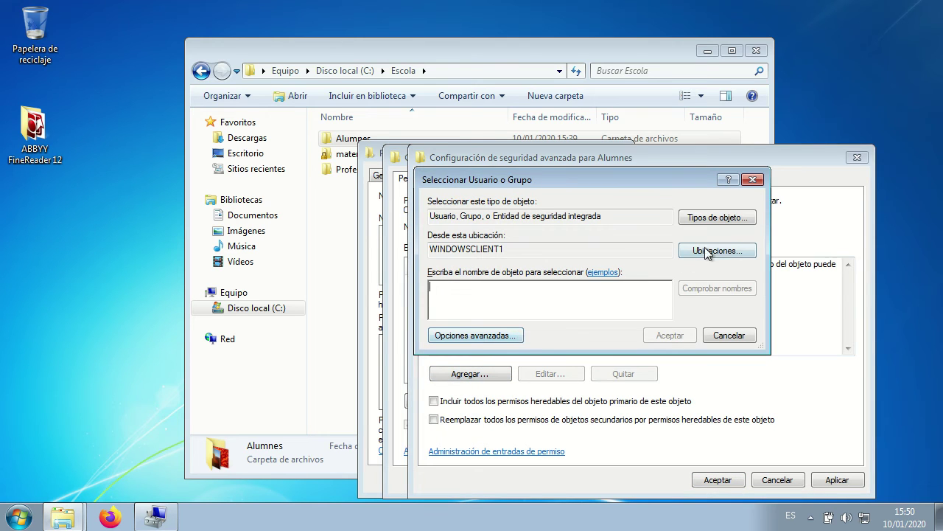
left_click(459, 338)
left_click(785, 219)
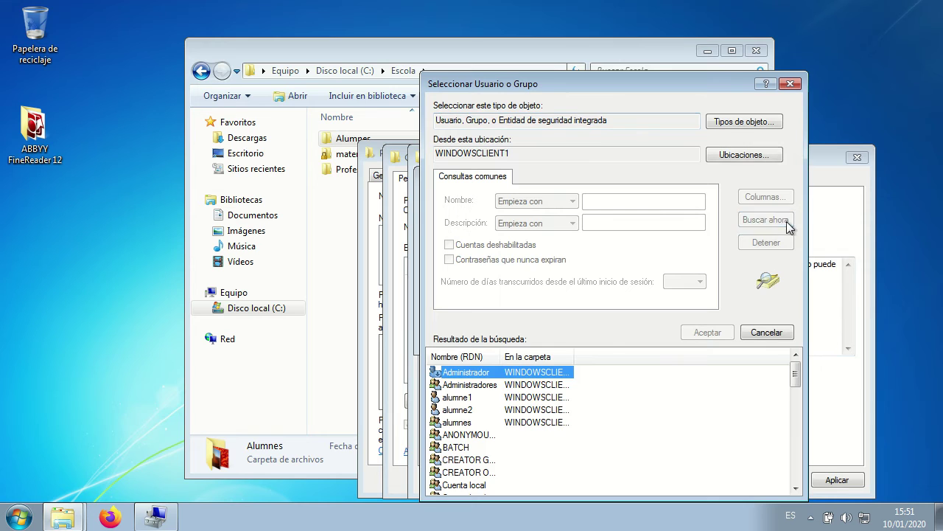
left_click(507, 385)
left_click(704, 333)
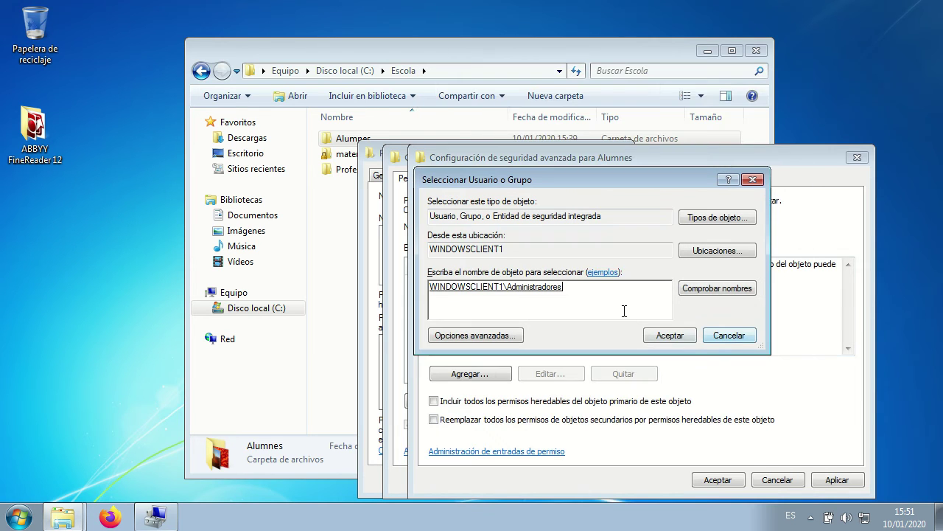
left_click(667, 336)
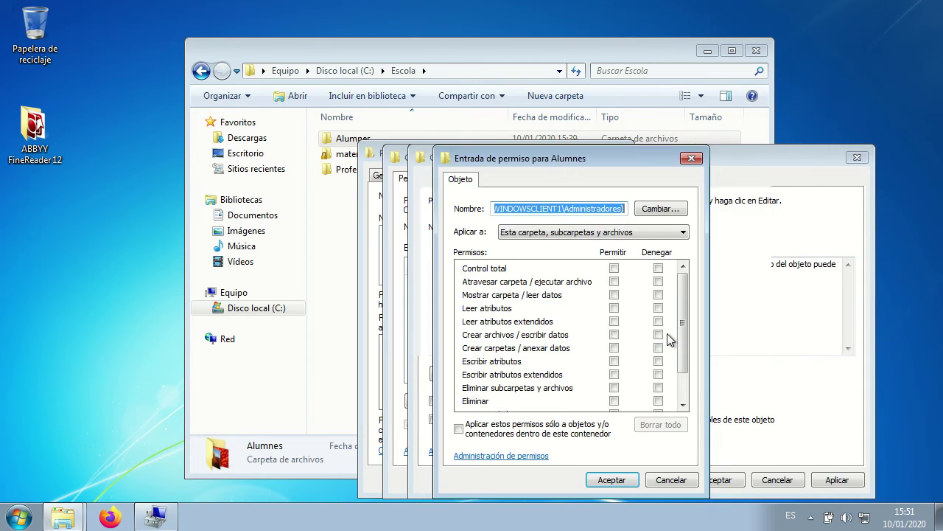
left_click(614, 269)
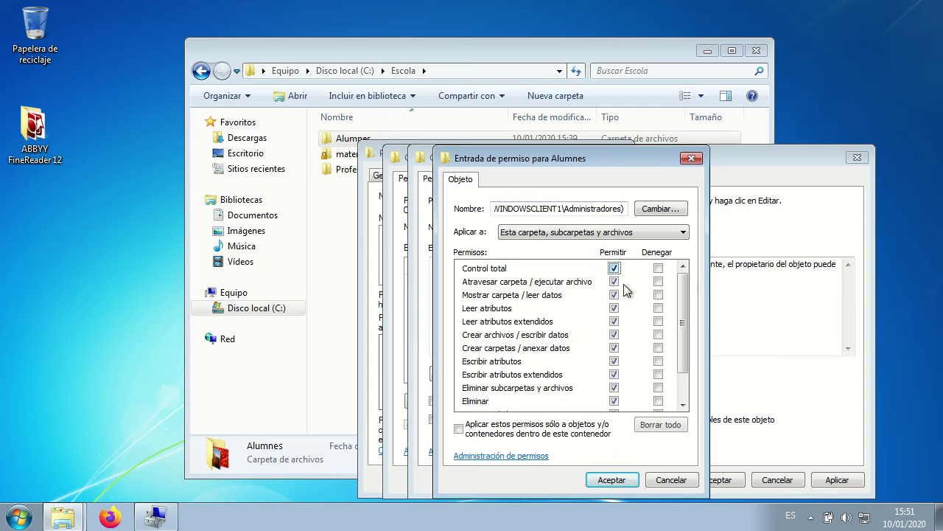
left_click(610, 479)
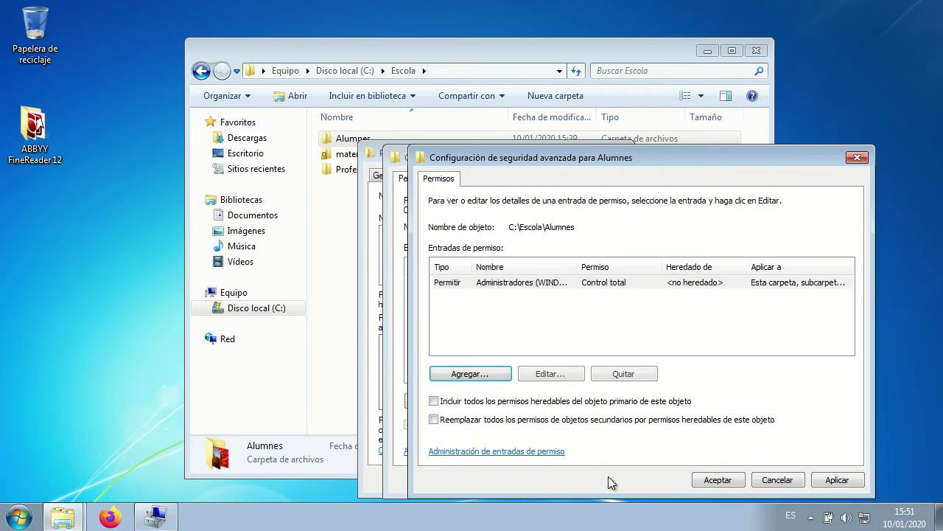
Step: Start a new permission entry for Alumnes and choose the professors group from the list of found users and groups
left_click(472, 376)
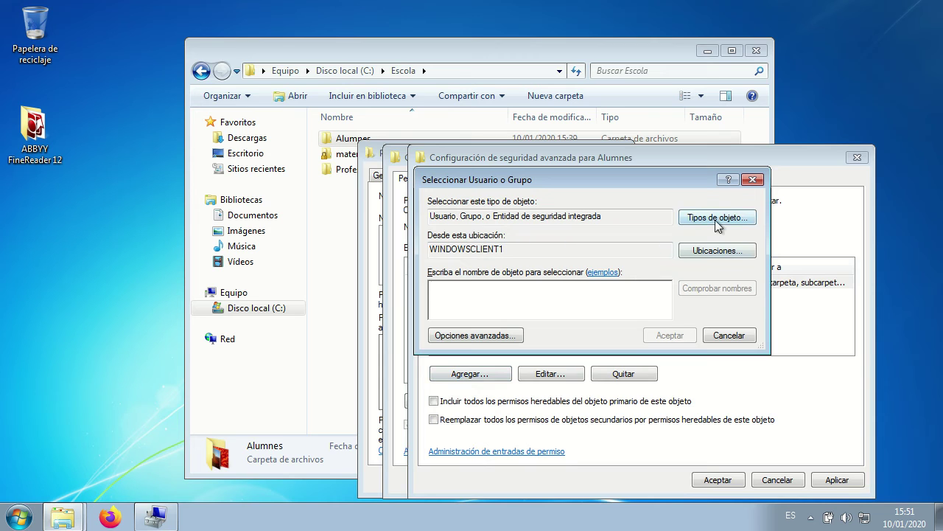
left_click(475, 336)
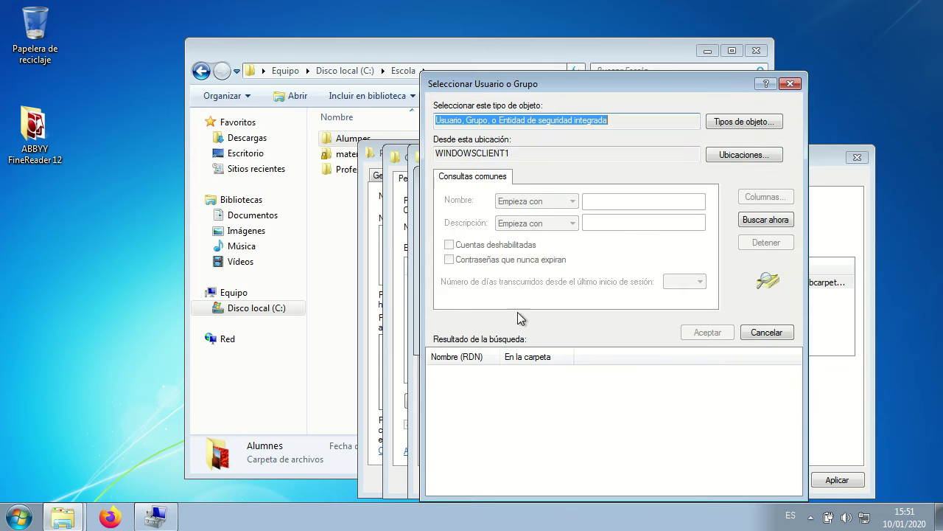
left_click(759, 221)
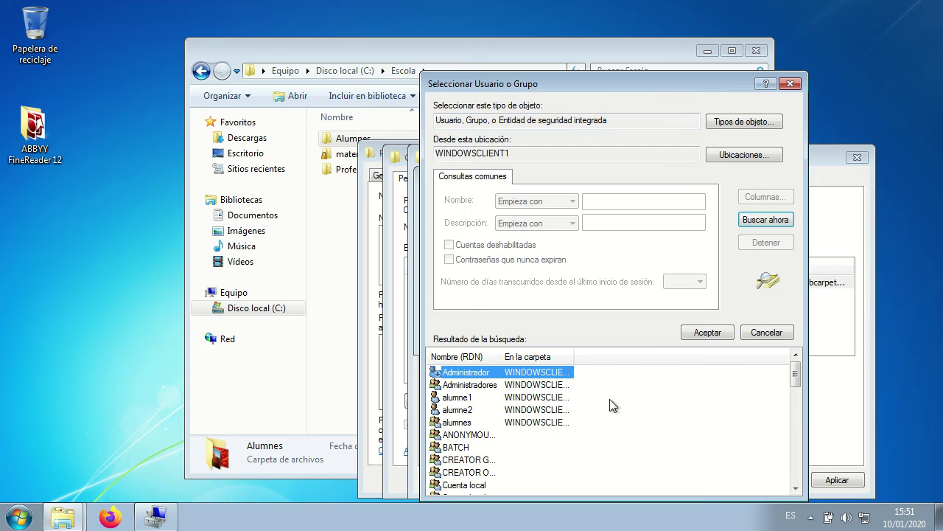
scroll(536, 443, "down", 4)
scroll(516, 450, "down", 7)
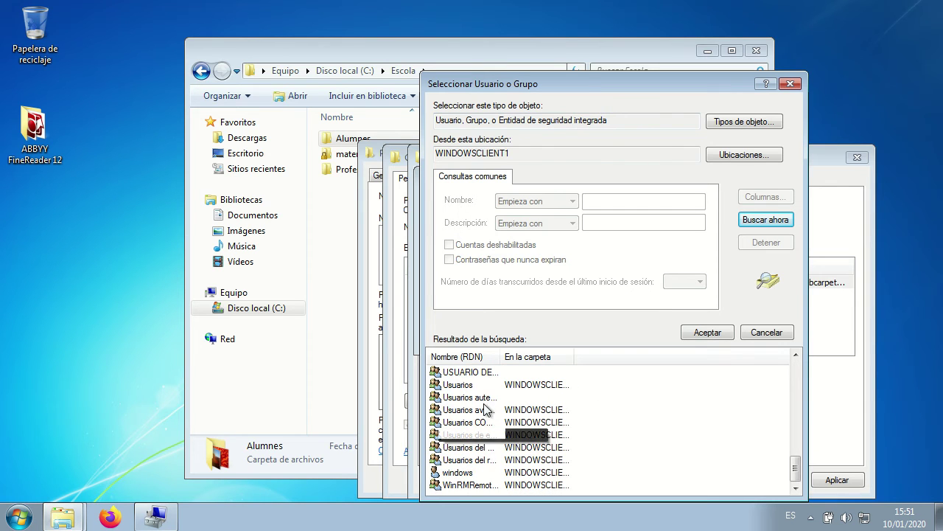
scroll(482, 402, "up", 2)
left_click(463, 410)
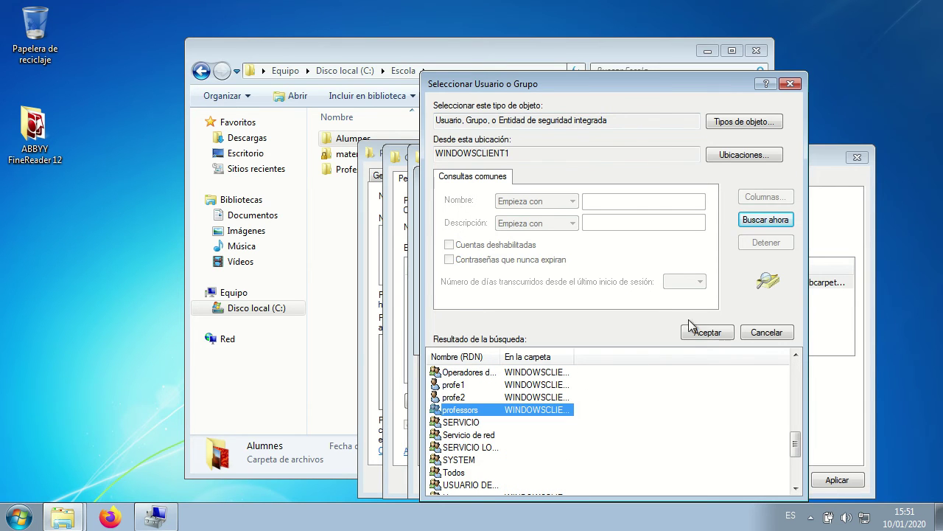
left_click(707, 333)
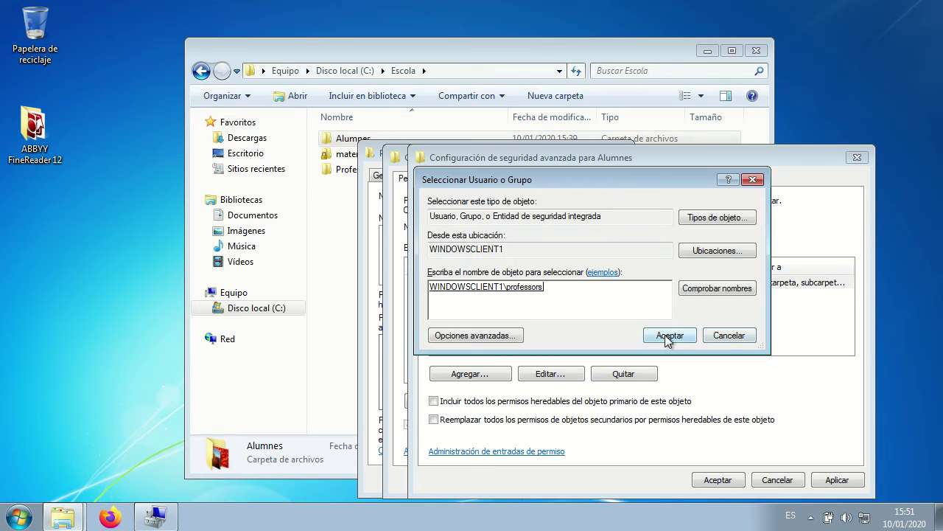
left_click(667, 335)
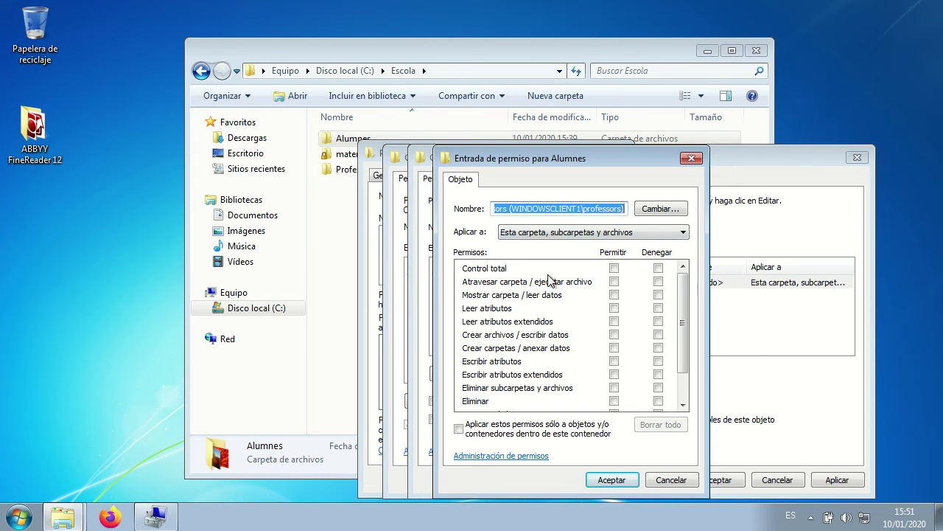
Step: Allow professors to traverse folders, list the folder, read attributes and extended attributes, and read permissions on Alumnes
left_click(614, 282)
left_click(614, 295)
left_click(614, 308)
left_click(614, 322)
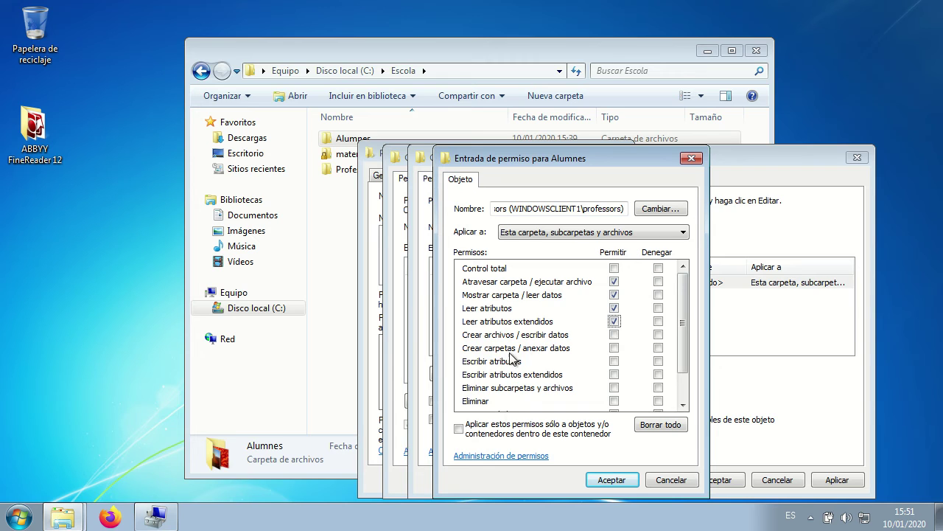
scroll(516, 354, "down", 1)
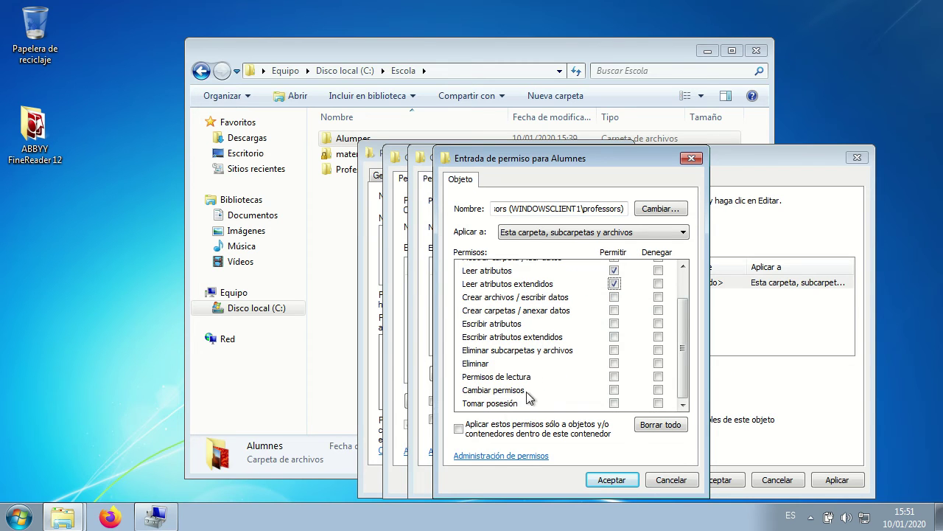
left_click(614, 376)
scroll(631, 354, "up", 2)
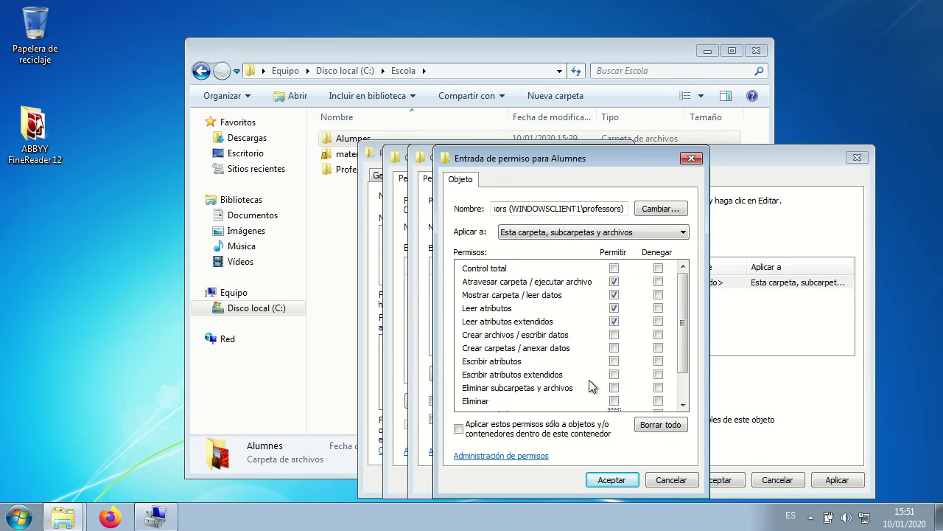
left_click(611, 480)
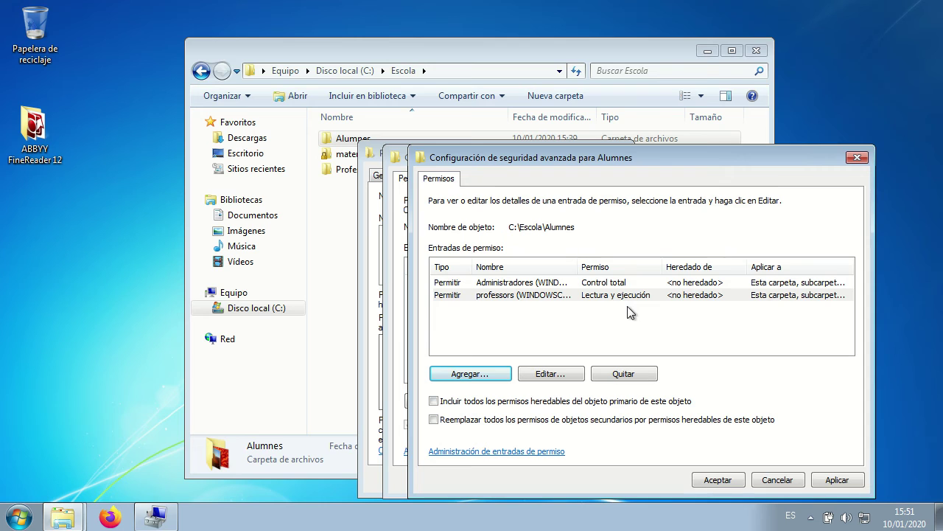
Step: Add the alumnes group to the permission entries of Alumnes with Control total allowed
left_click(476, 373)
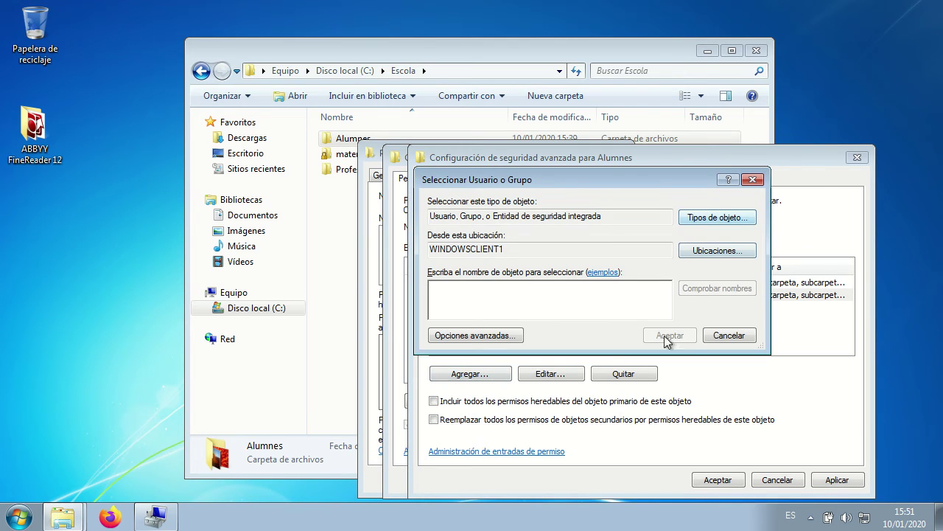
left_click(475, 335)
left_click(773, 223)
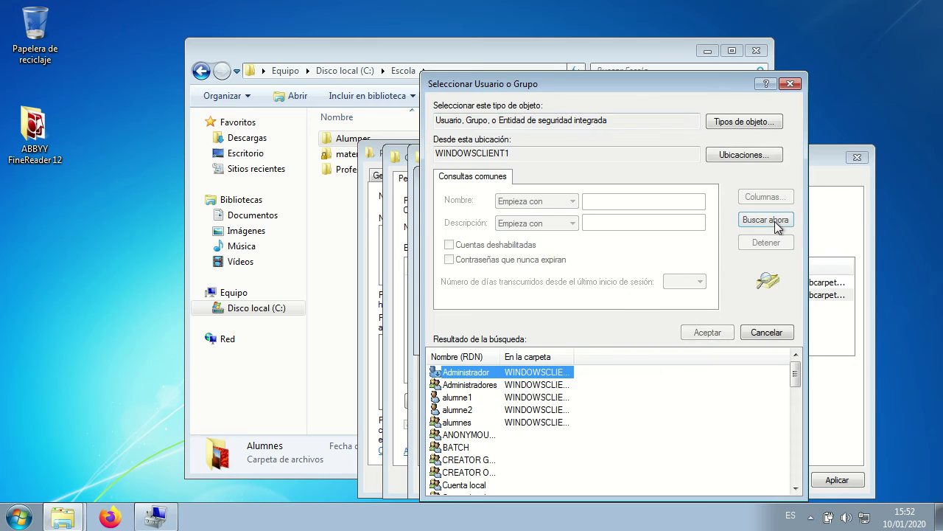
double_click(468, 423)
left_click(667, 335)
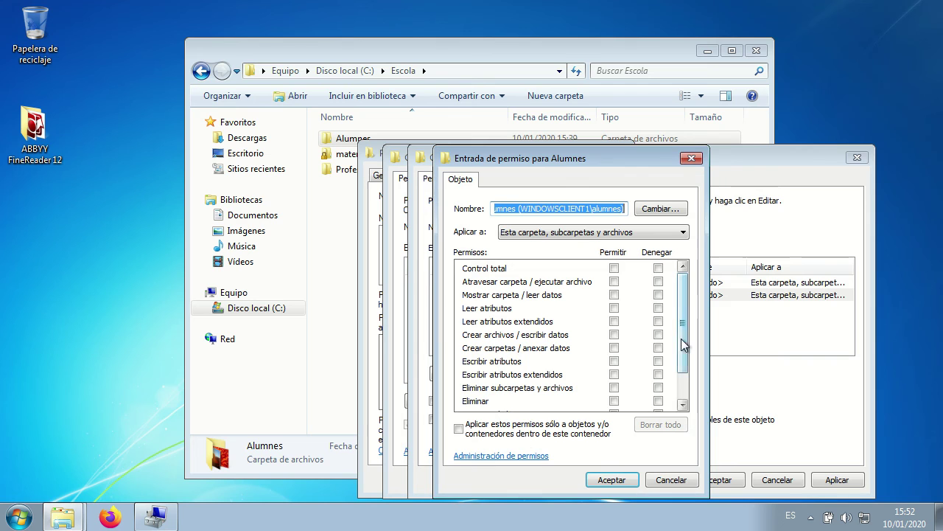
left_click(614, 268)
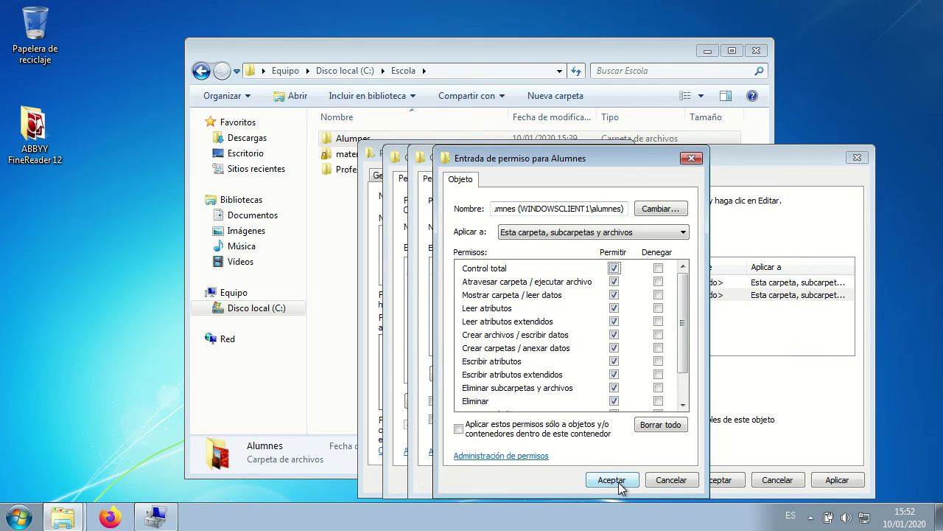
left_click(613, 480)
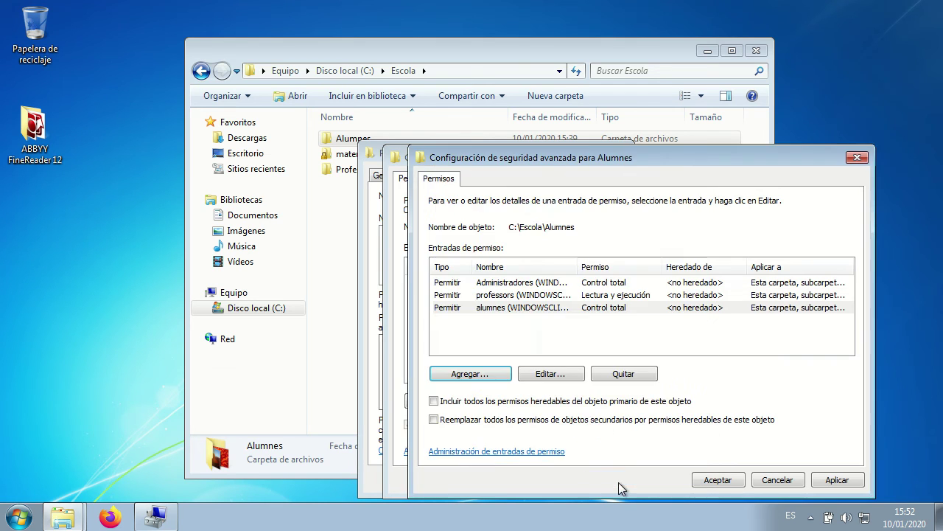
Step: Accept the advanced security settings and properties of Alumnes, and close the file explorer window
left_click(715, 479)
left_click(715, 479)
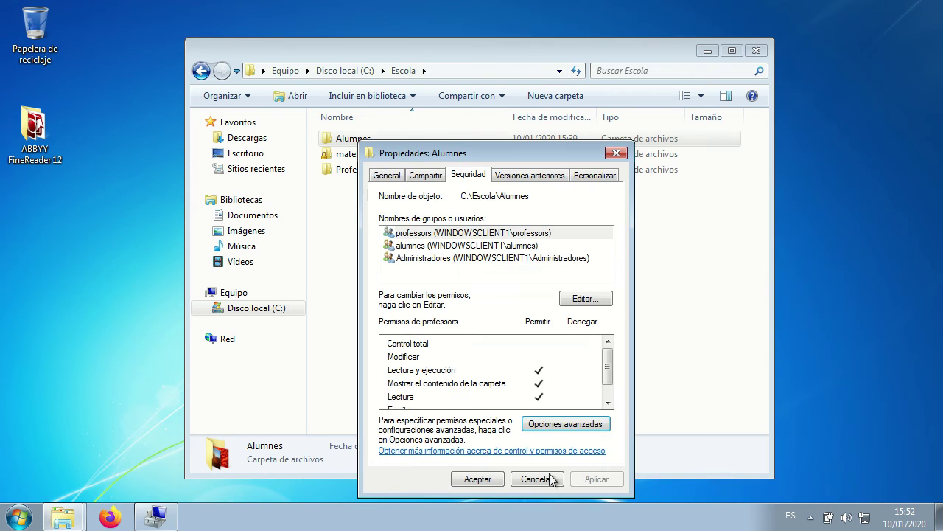
left_click(481, 479)
left_click(404, 268)
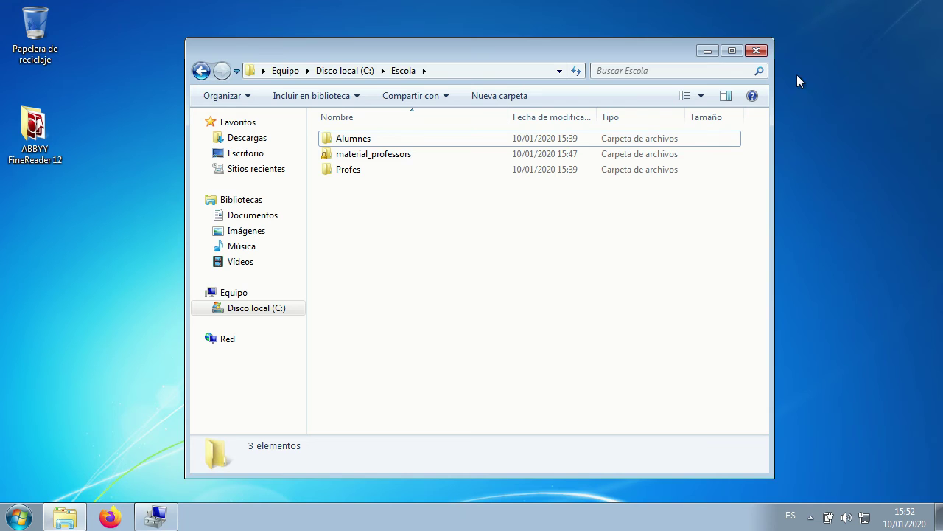
left_click(757, 53)
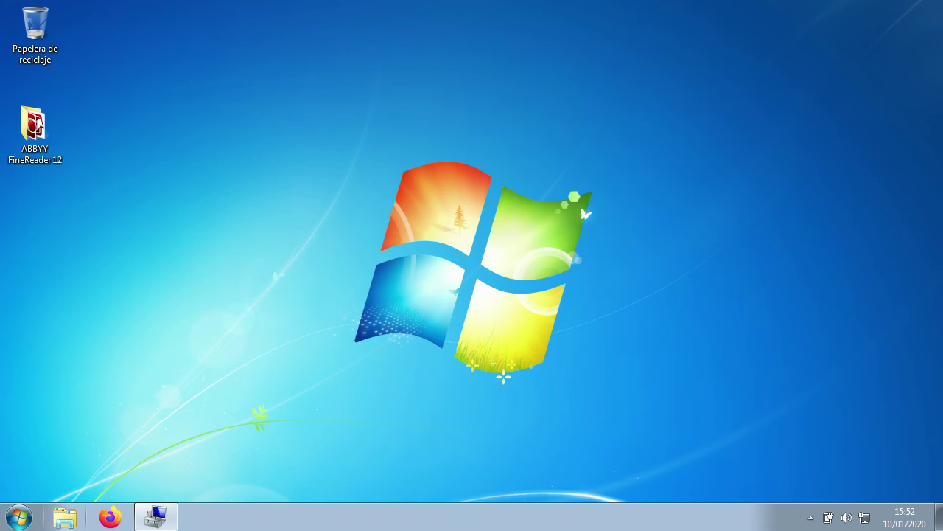
Step: Log off from the current session and sign in as a professors group user by entering the account password
left_click(21, 520)
left_click(258, 480)
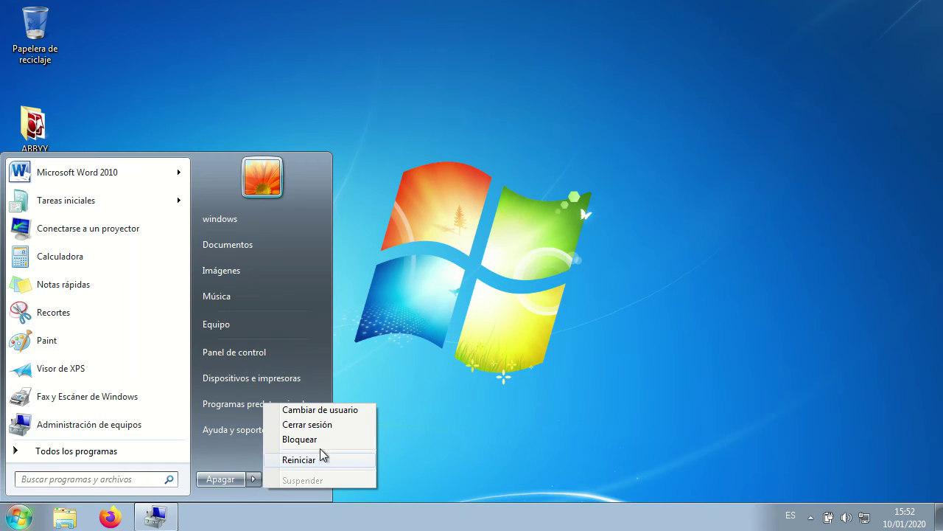
left_click(337, 425)
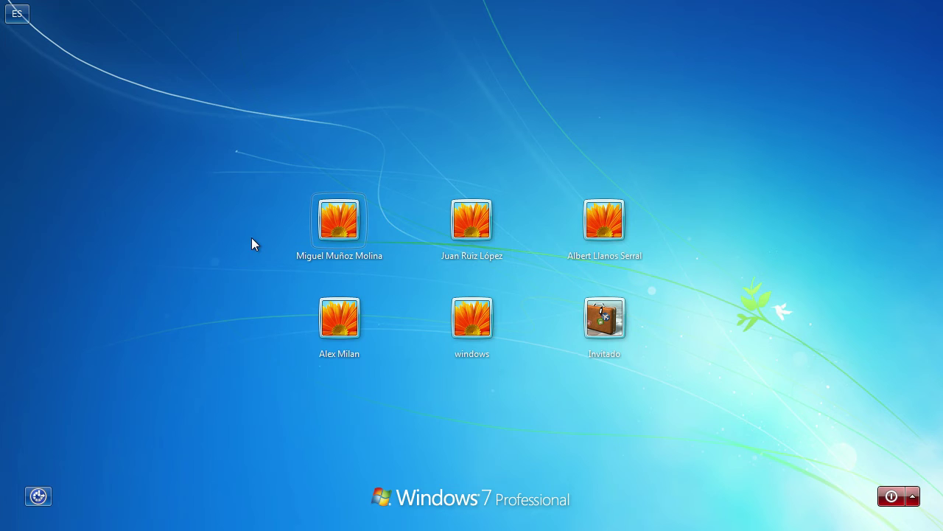
left_click(614, 216)
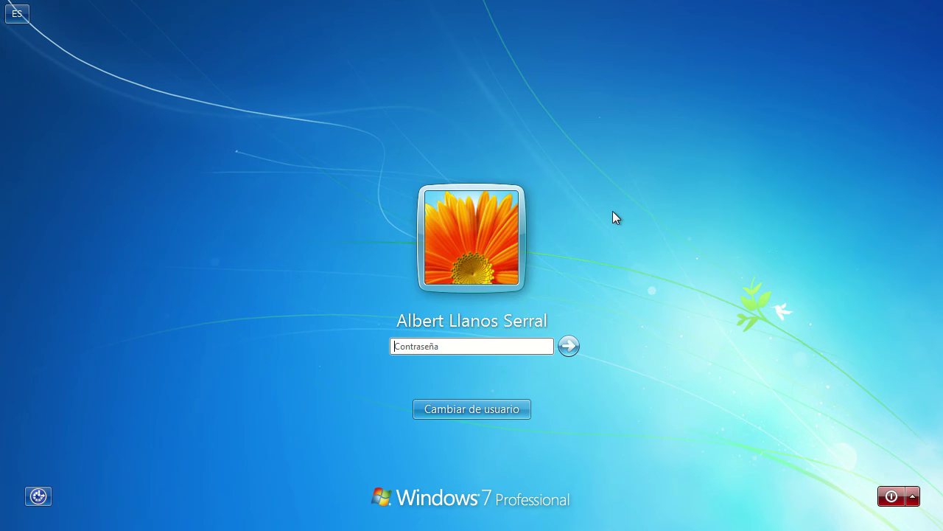
type("•••")
key("Return")
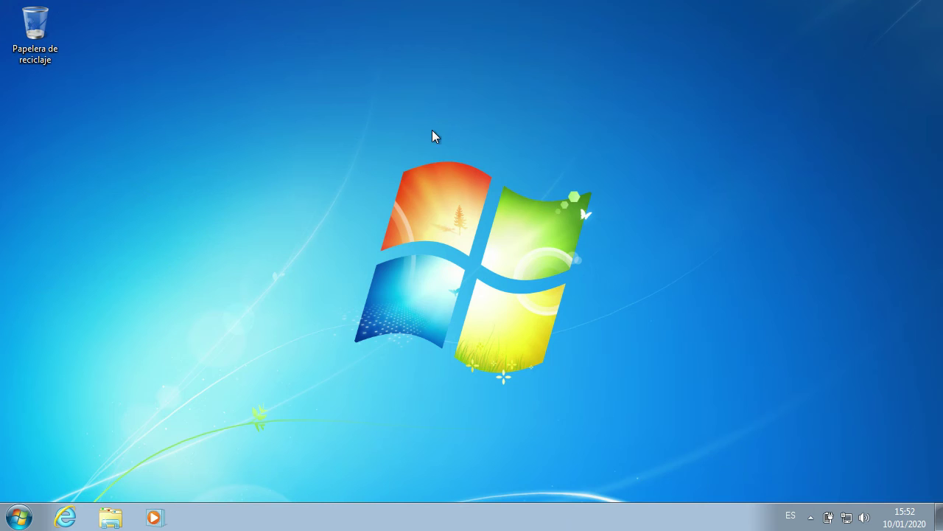
Step: Browse to the Escola folder on drive C, check the contents of Profes, and go to the Alumnes folder
key("super+e")
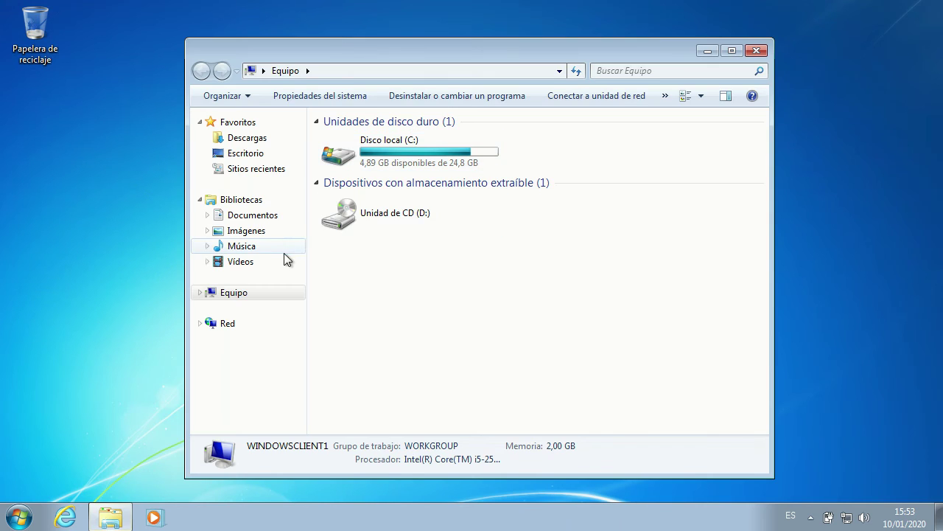
left_click(202, 293)
left_click(217, 309)
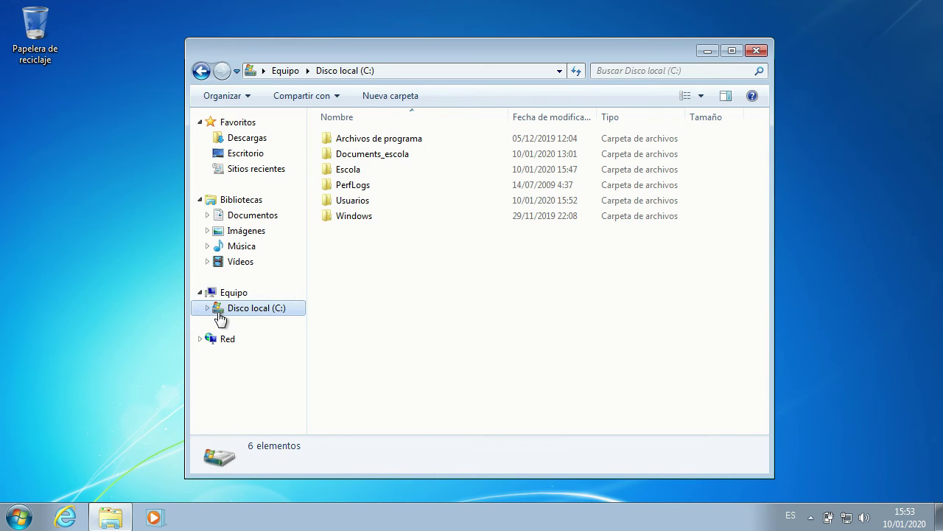
double_click(352, 170)
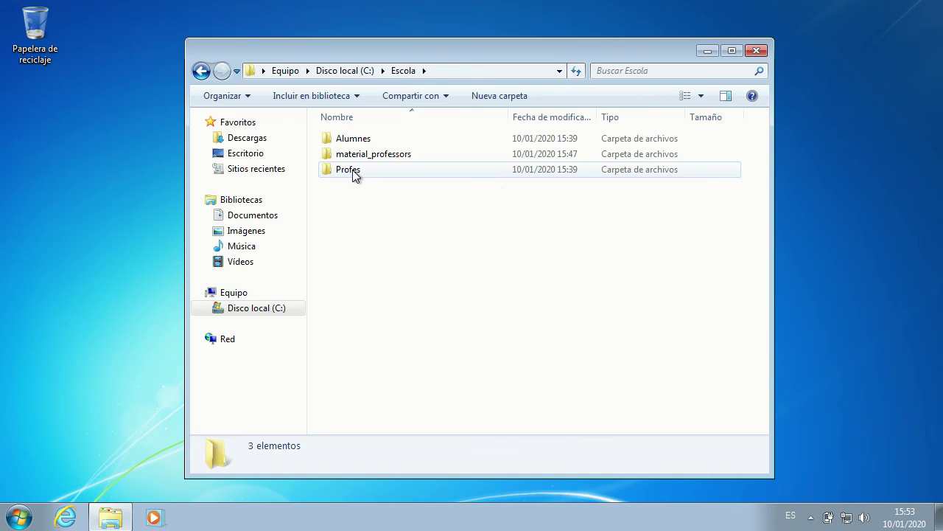
double_click(353, 170)
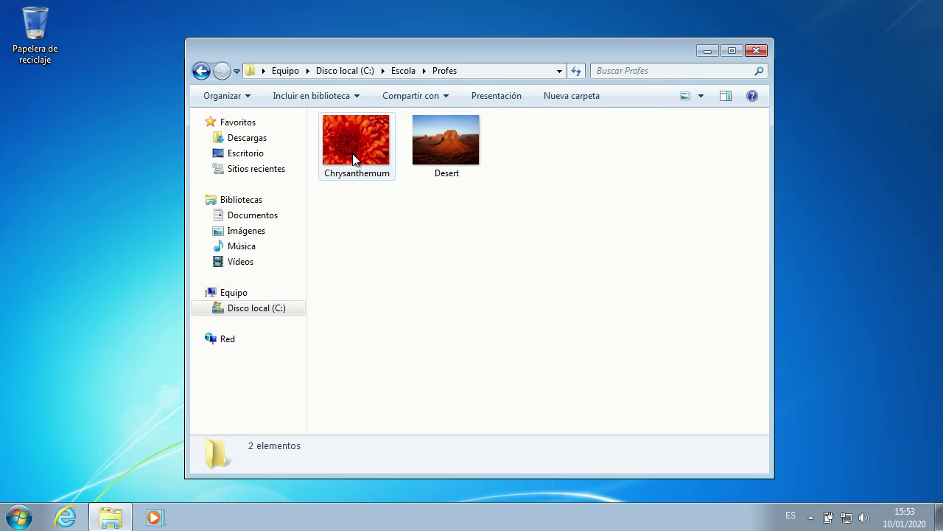
left_click(202, 71)
double_click(365, 143)
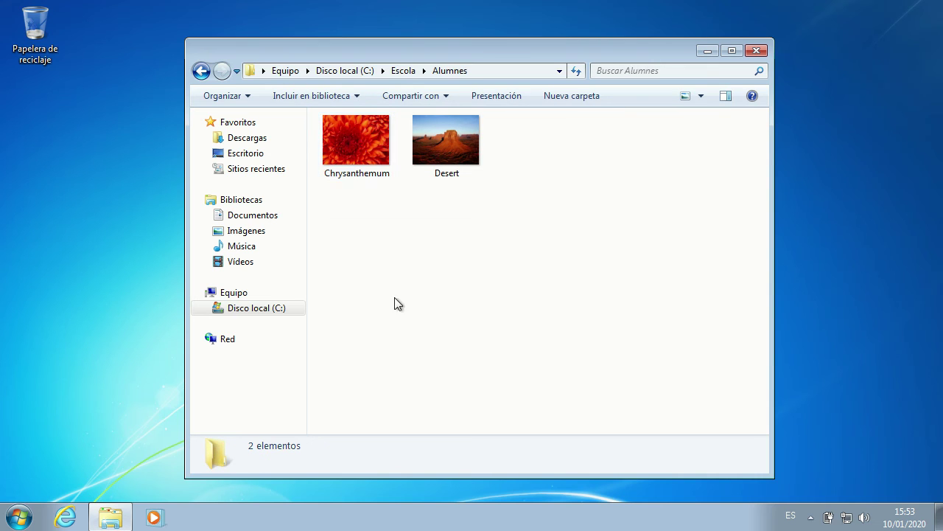
Step: View the Chrysanthemum picture from the Alumnes folder and close the photo viewer
left_click(361, 137)
double_click(362, 136)
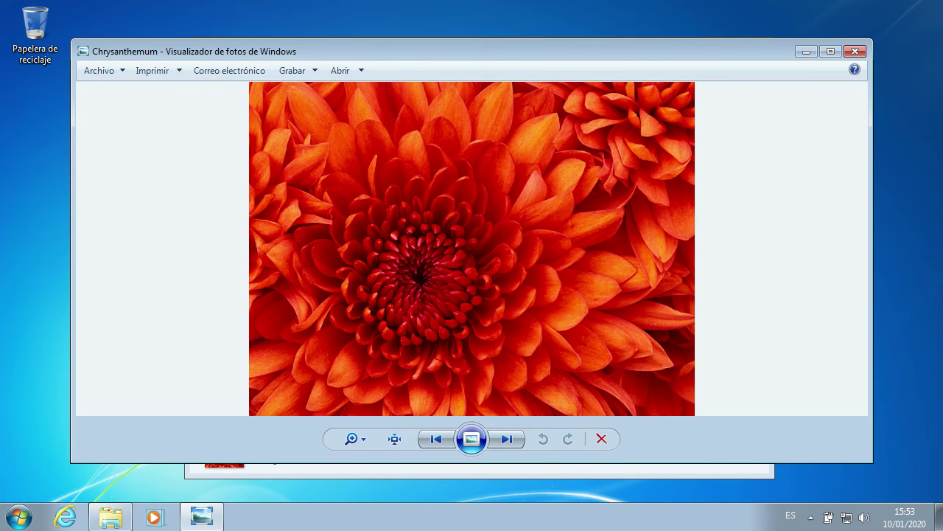
left_click(855, 51)
Step: Try to delete the Chrysanthemum picture from Alumnes, declining the administrator authorization
right_click(345, 146)
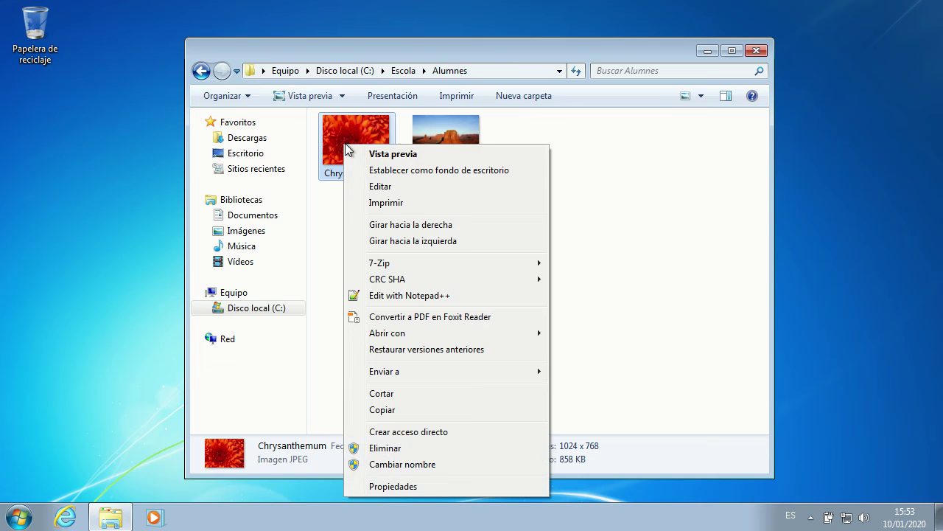
left_click(392, 448)
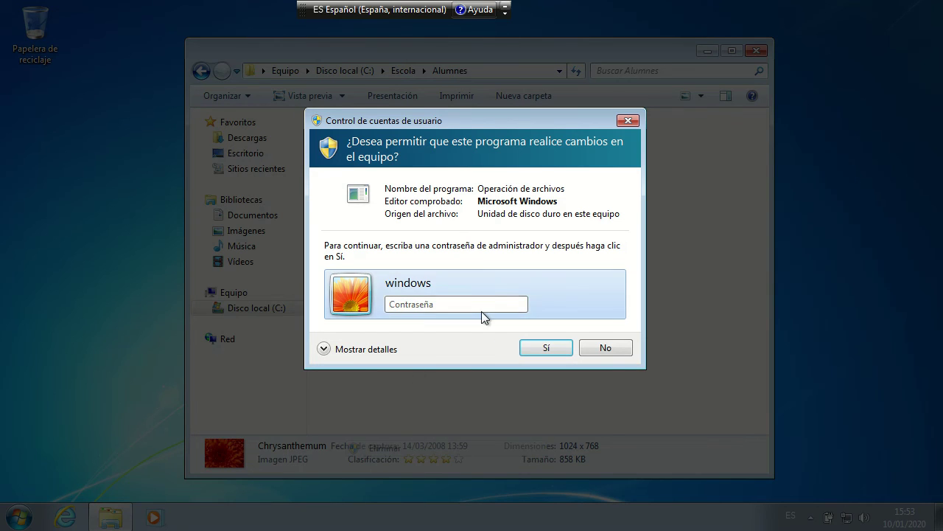
left_click(608, 346)
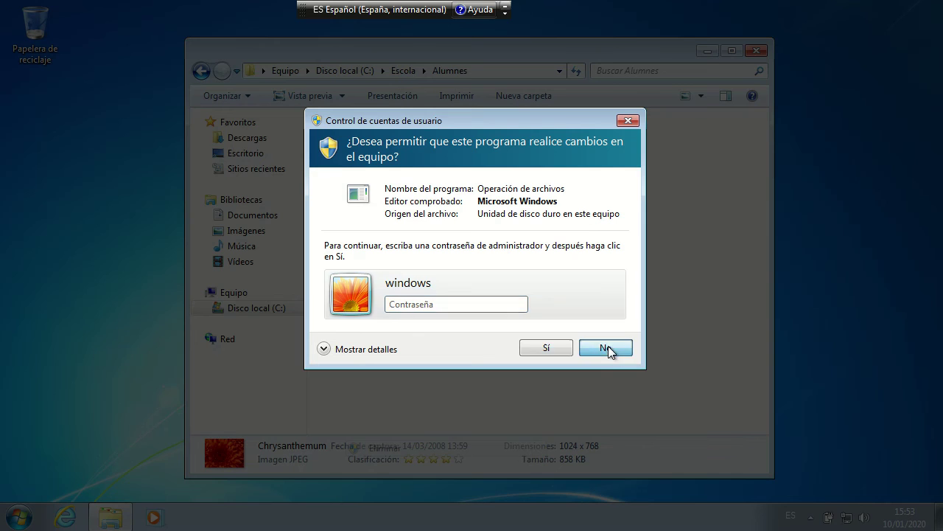
left_click(577, 314)
Step: Check which new items can be created inside the Alumnes folder and dismiss the options
right_click(528, 260)
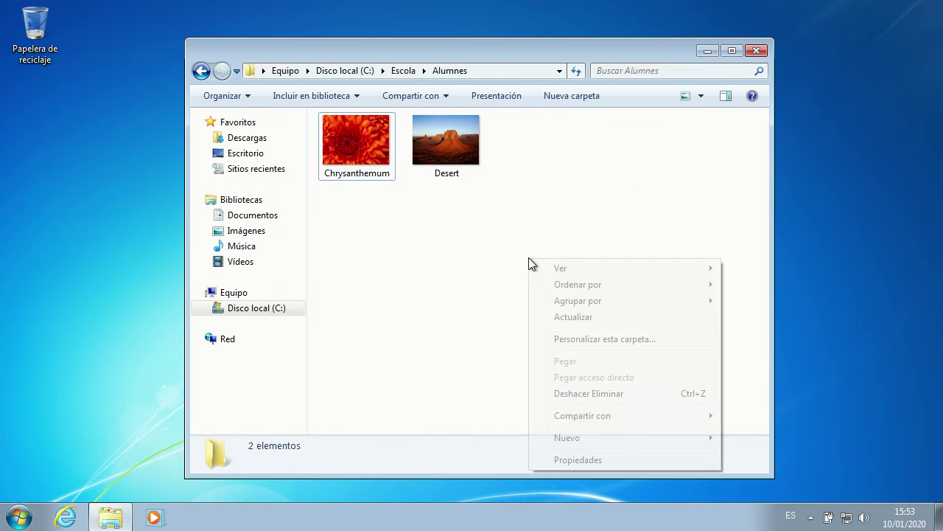
mouse_move(605, 442)
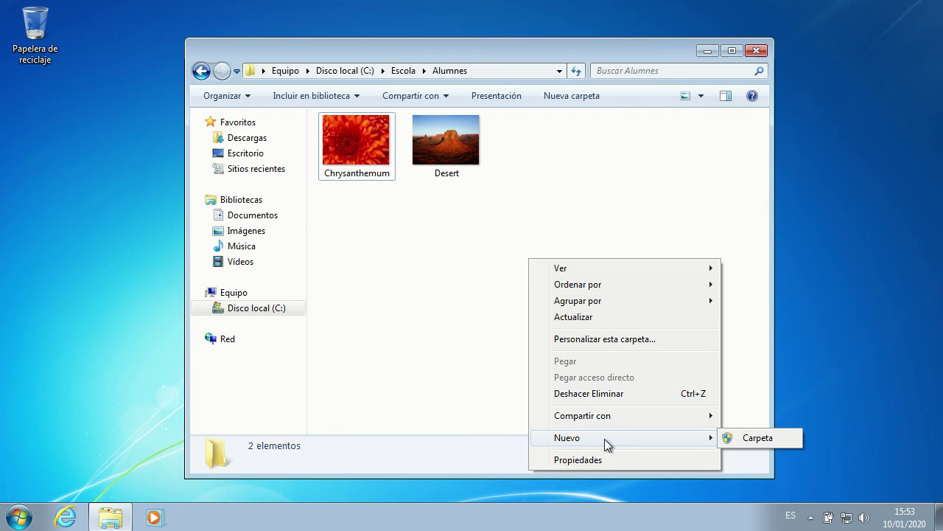
left_click(712, 177)
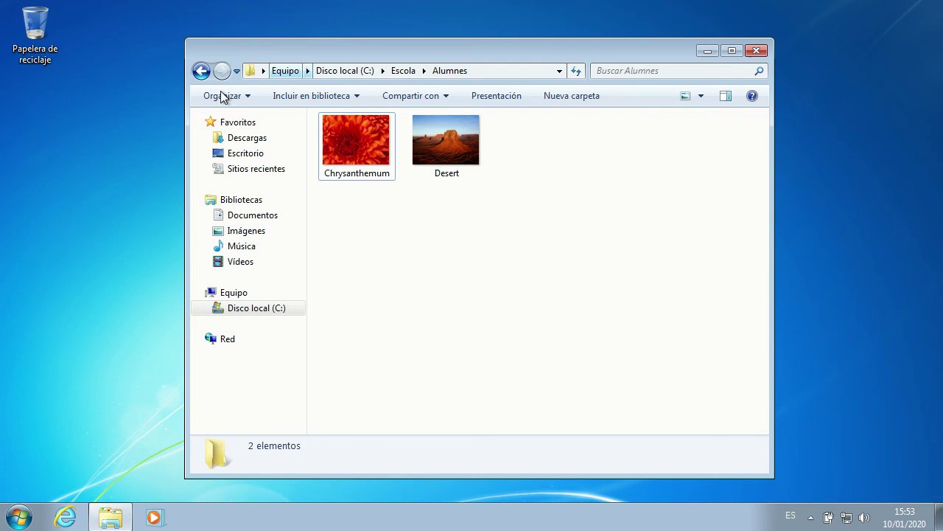
Step: Close the Alumnes folder window and sign out of the current user's session
left_click(757, 52)
left_click(20, 517)
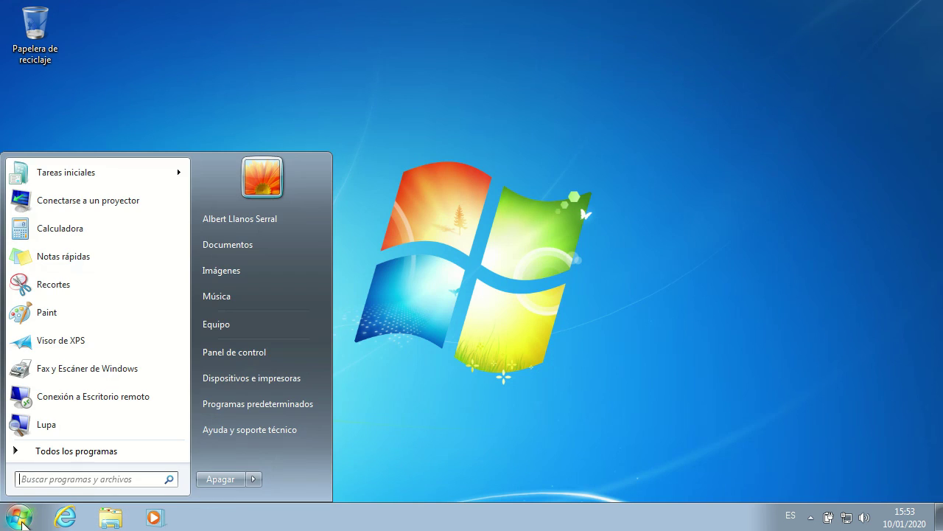
mouse_move(264, 479)
left_click(329, 431)
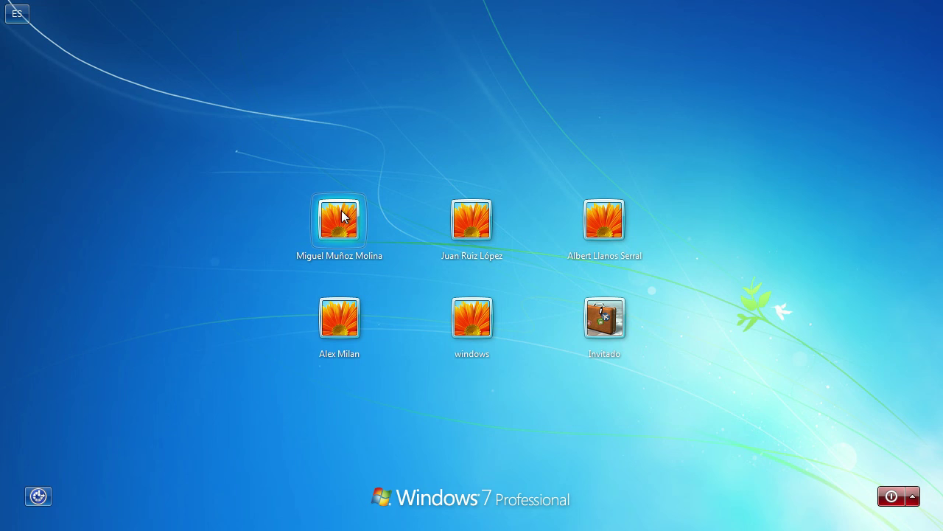
Step: Sign in to the second listed user account with its account password, re-entering the password after a rejected attempt
left_click(484, 212)
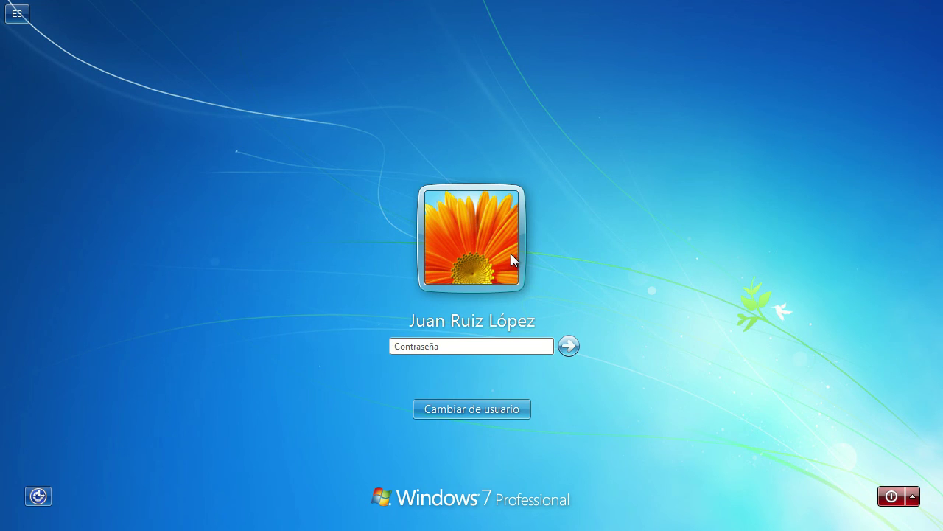
type("•••")
key("Return")
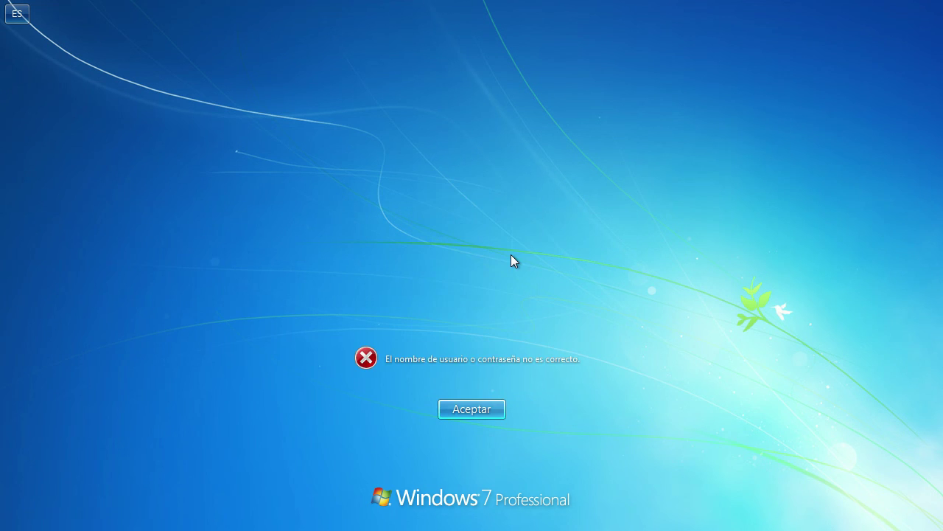
key("Return")
type("••••••")
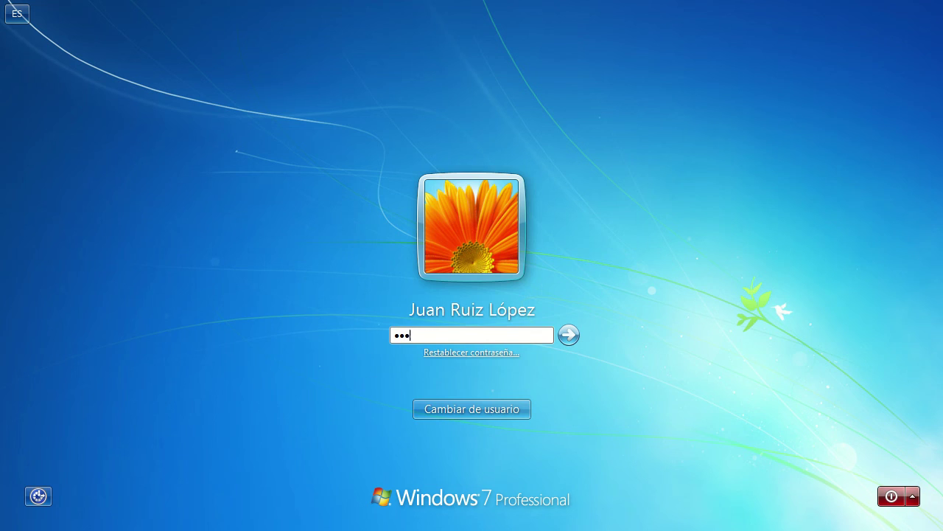
type("•")
key("Return")
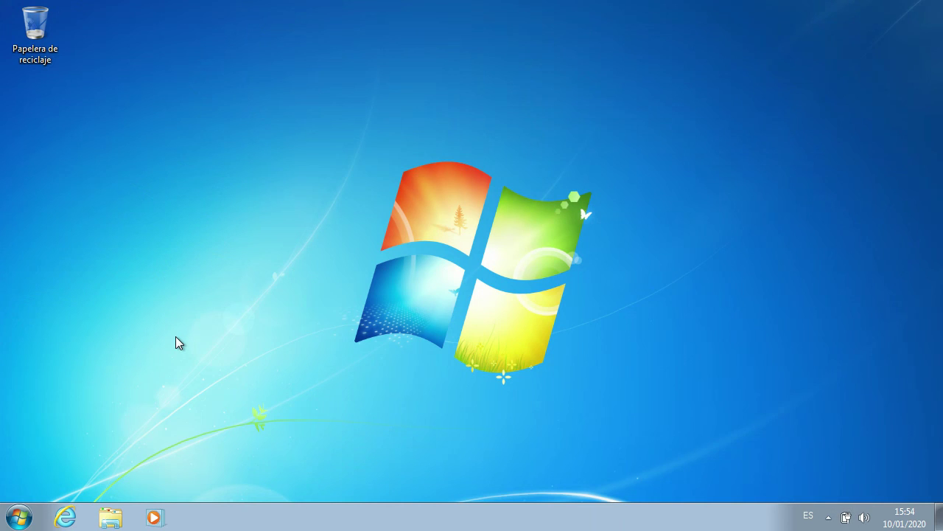
Step: Browse to the Escola folder on drive C and try to open Profes, declining the offer of permanent access
key("super+e")
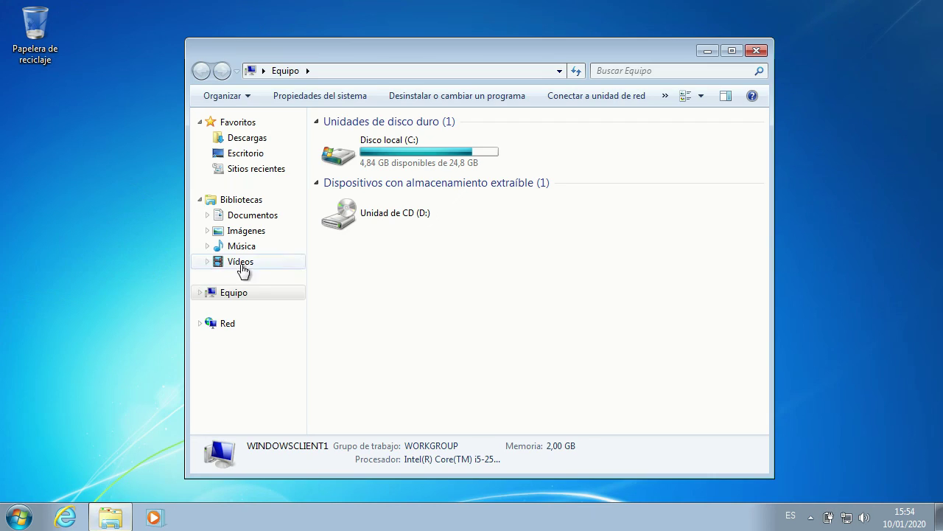
left_click(200, 293)
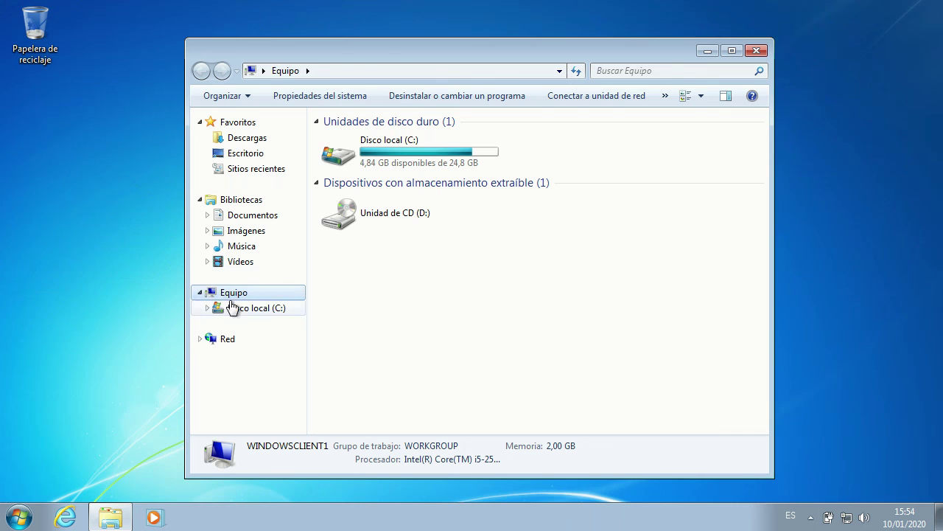
left_click(222, 309)
double_click(340, 170)
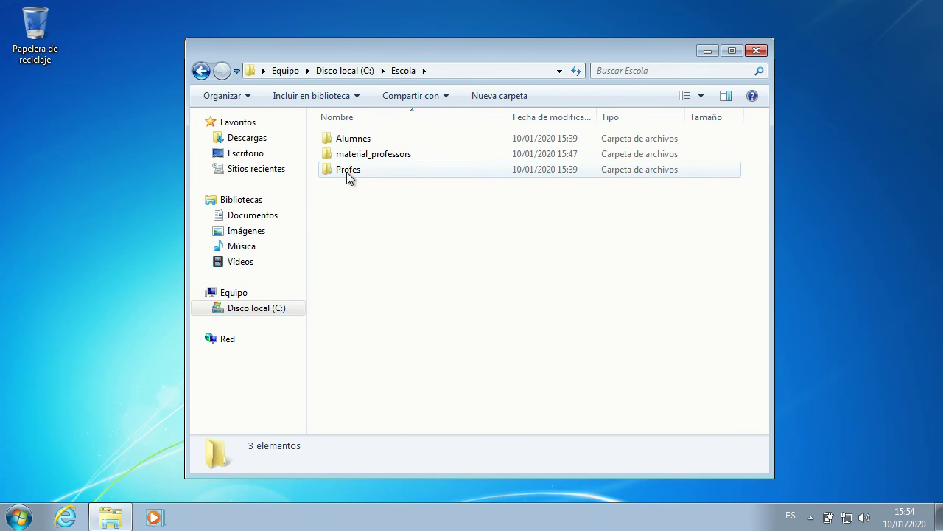
double_click(348, 174)
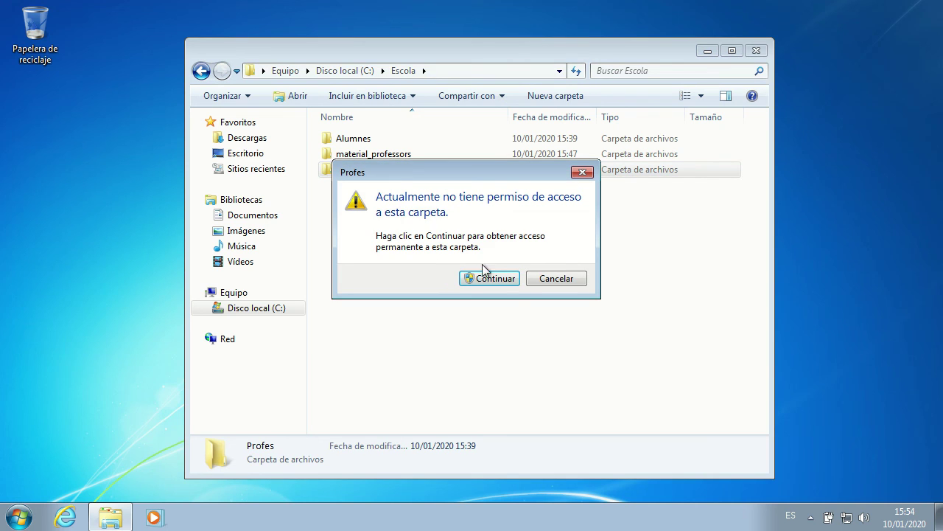
left_click(556, 280)
Step: Go to the Alumnes folder, view the Chrysanthemum picture and close the photo viewer
double_click(359, 140)
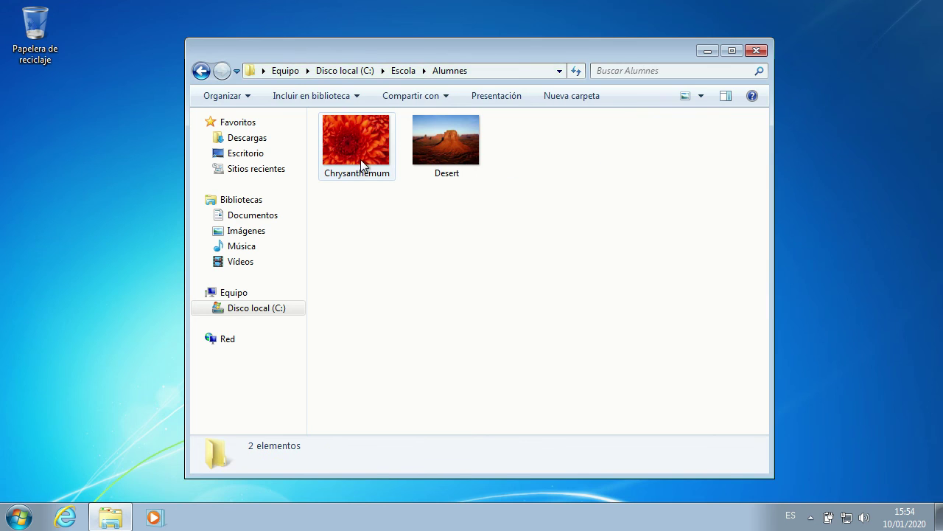
left_click(357, 148)
double_click(355, 140)
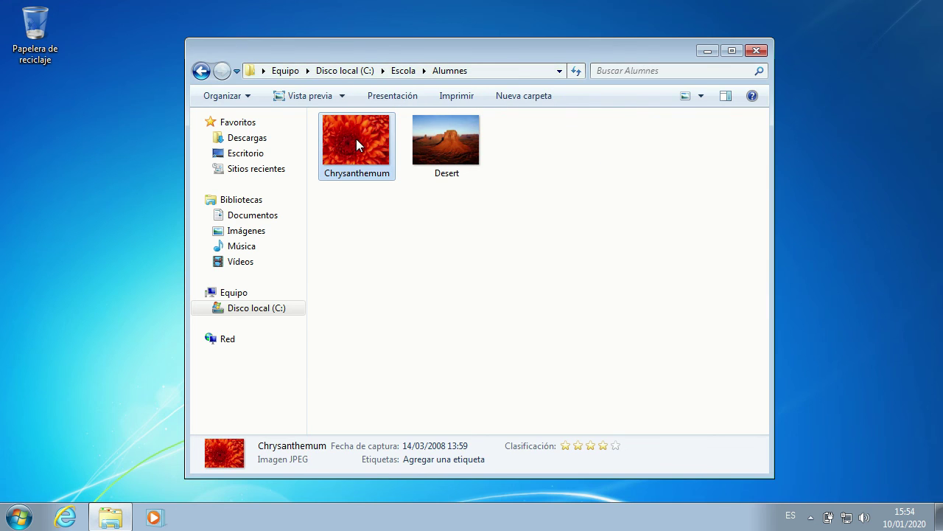
left_click(857, 50)
Step: Create a new folder inside Alumnes, keeping the default name Nueva carpeta
right_click(434, 279)
mouse_move(492, 443)
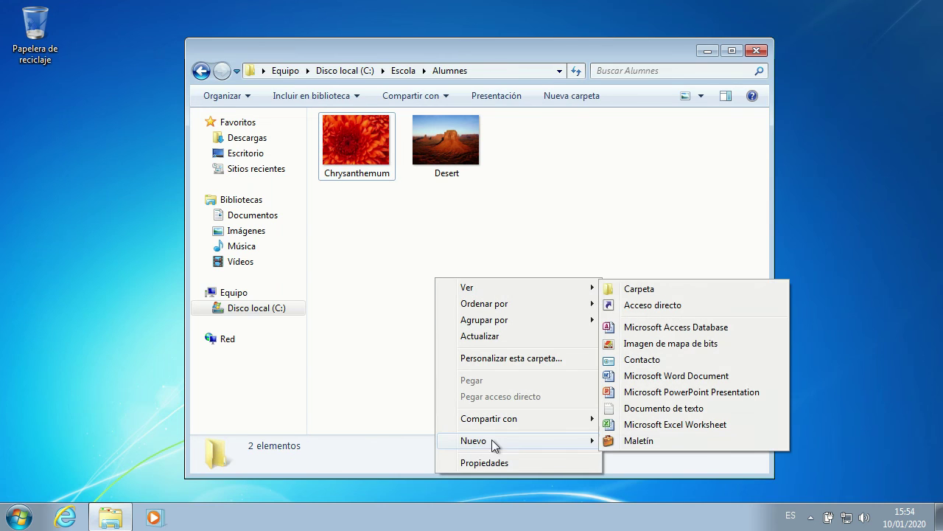
left_click(692, 293)
left_click(578, 259)
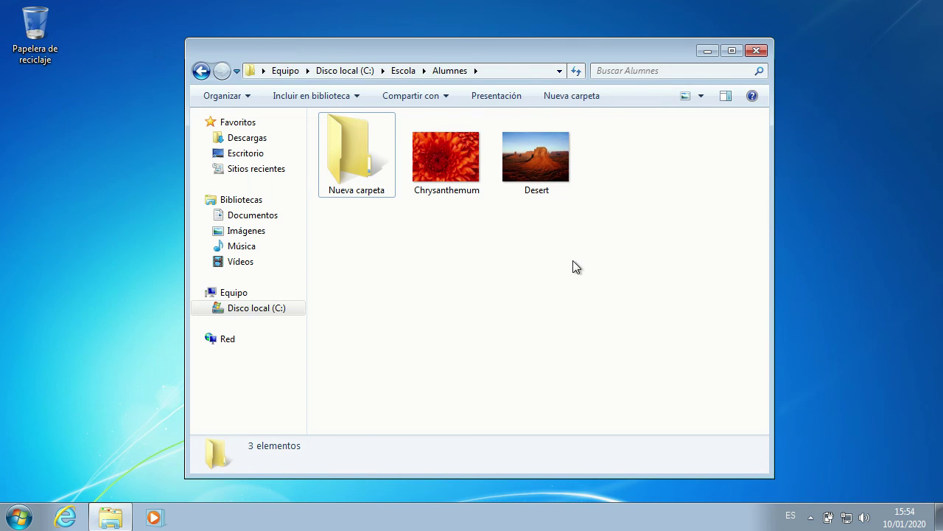